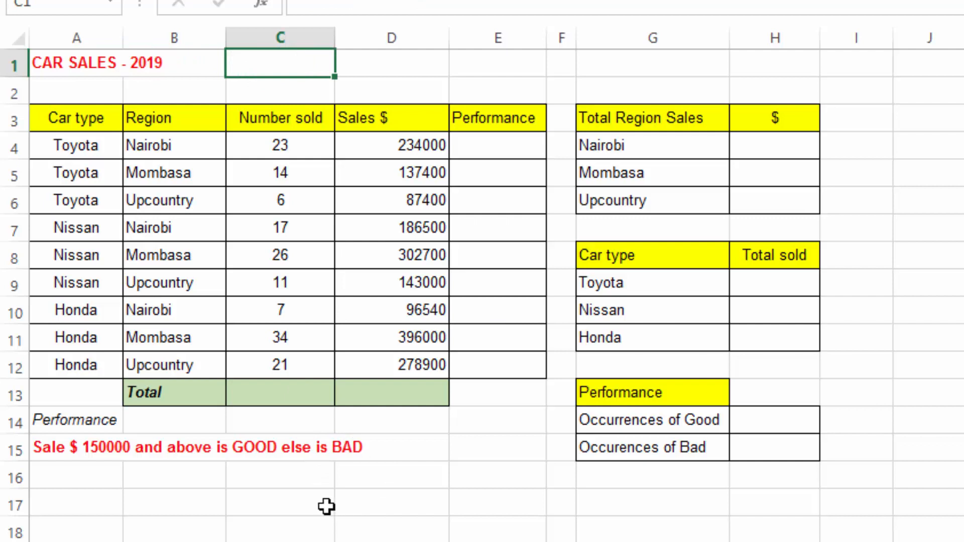
Step: Examine the Car type, Region and Number sold columns of the 2019 car sales table
click(325, 506)
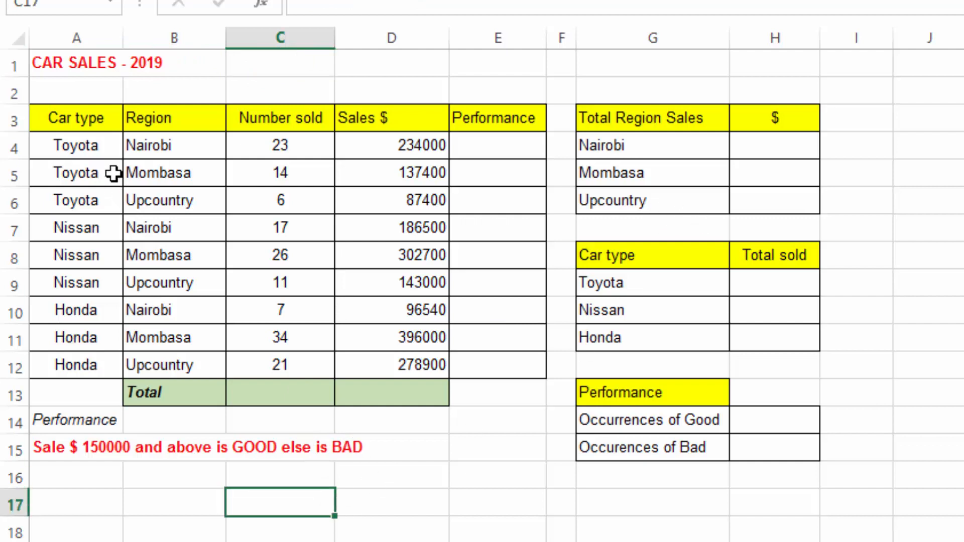
drag(71, 120, 79, 365)
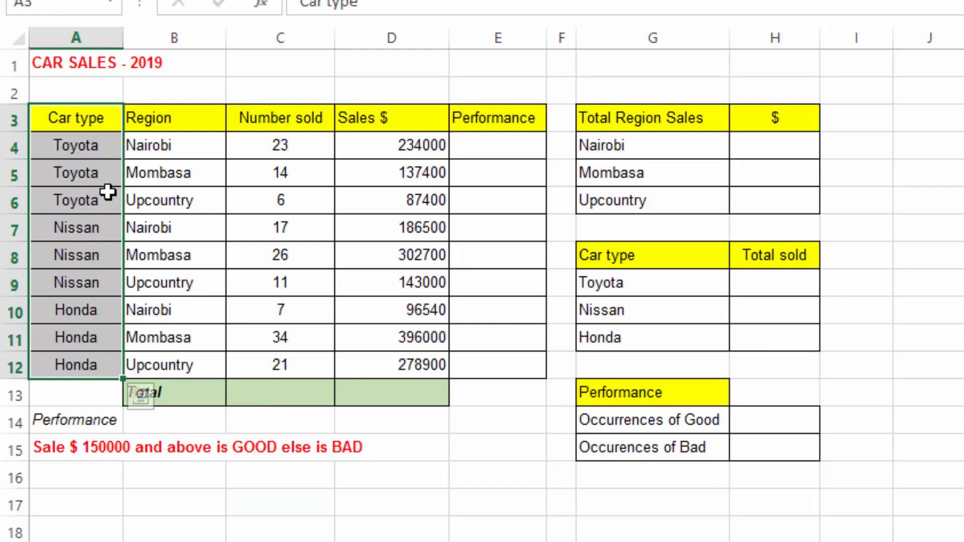
click(76, 147)
click(89, 228)
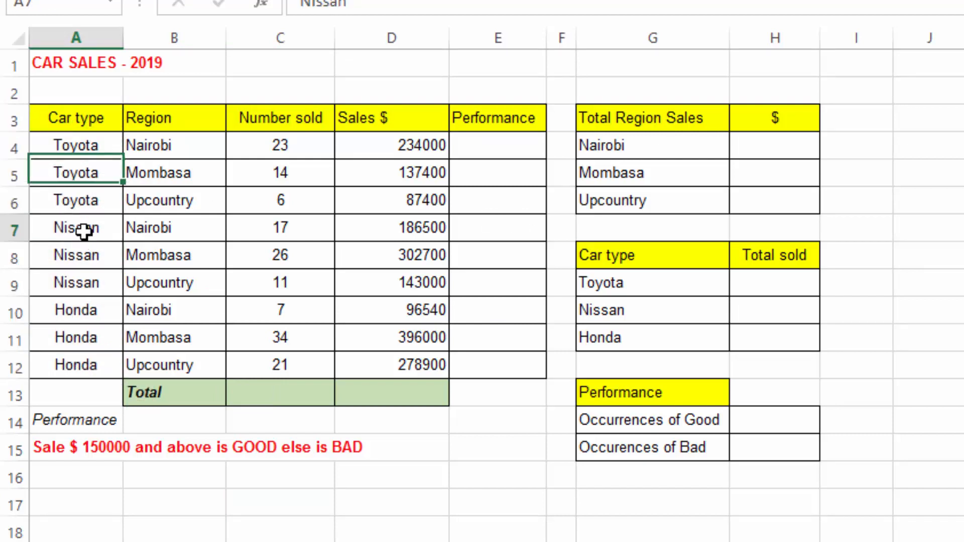
click(65, 312)
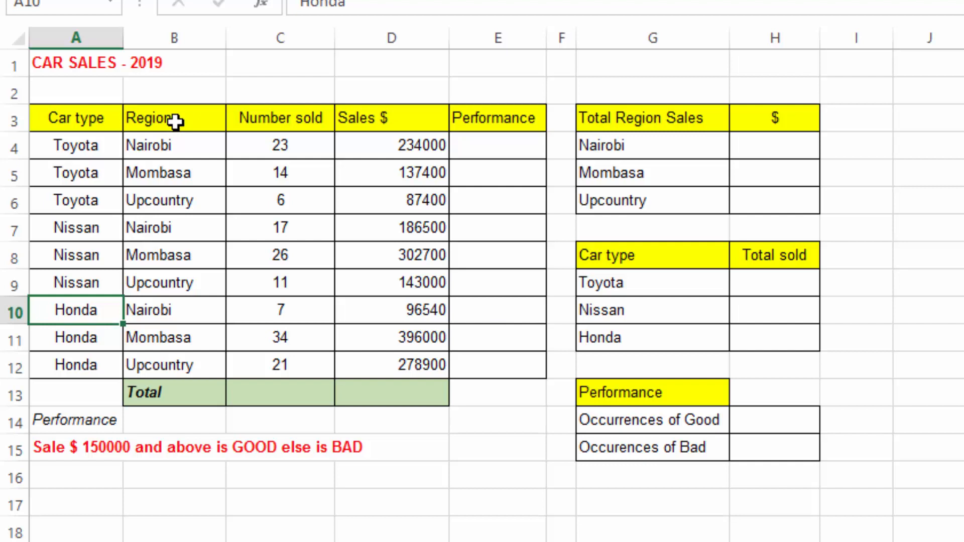
drag(182, 145, 186, 203)
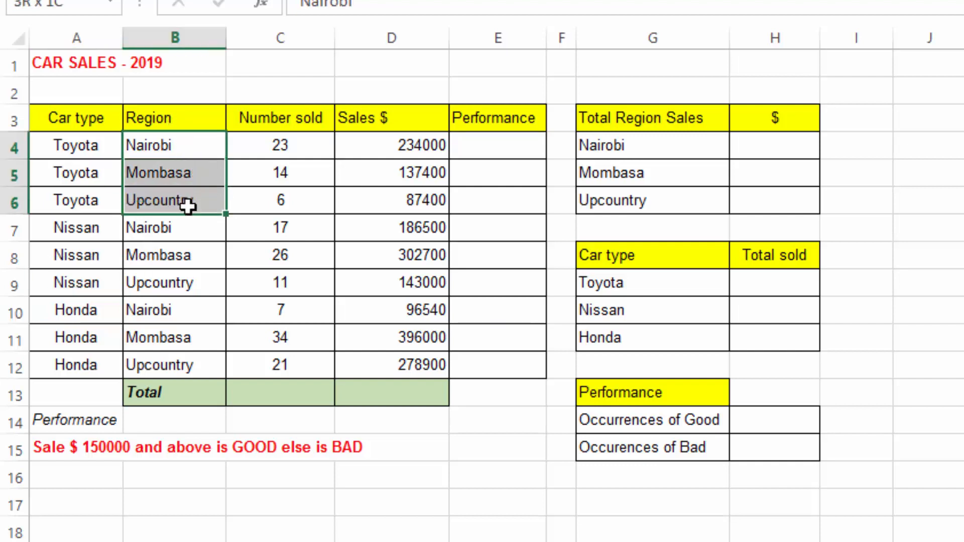
click(408, 59)
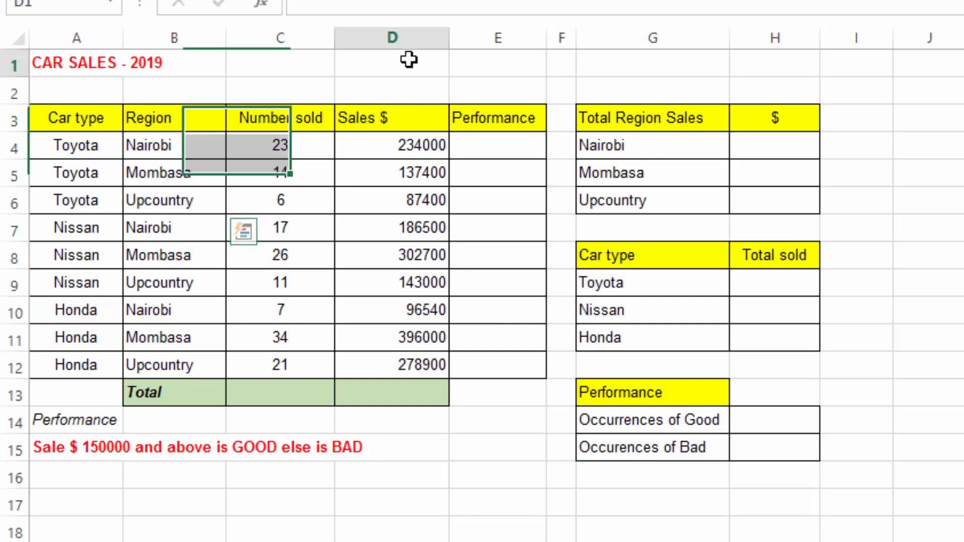
click(282, 143)
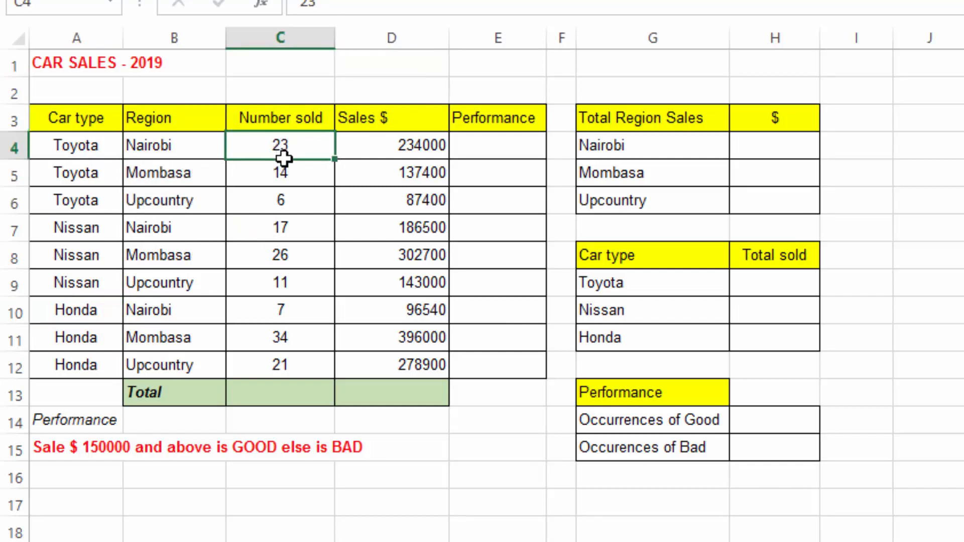
drag(283, 159, 282, 359)
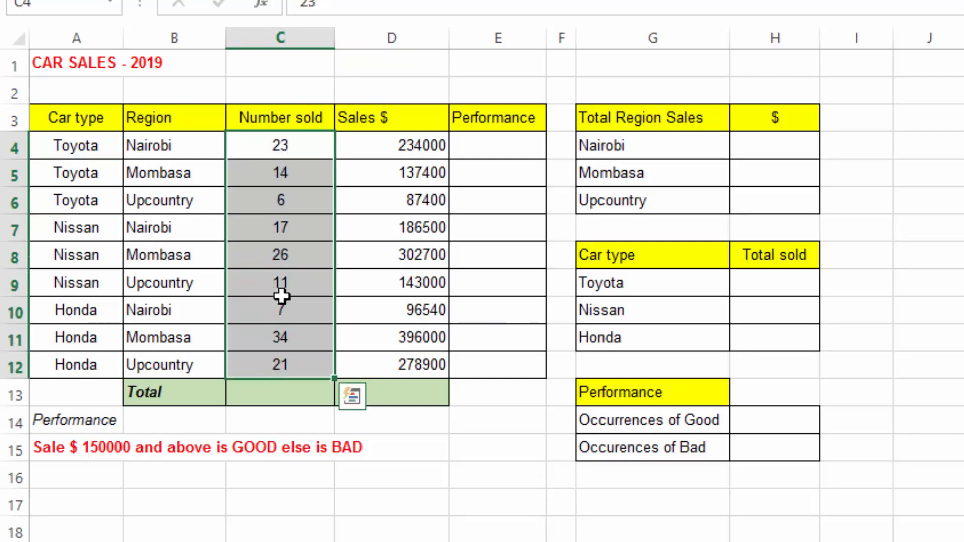
click(276, 145)
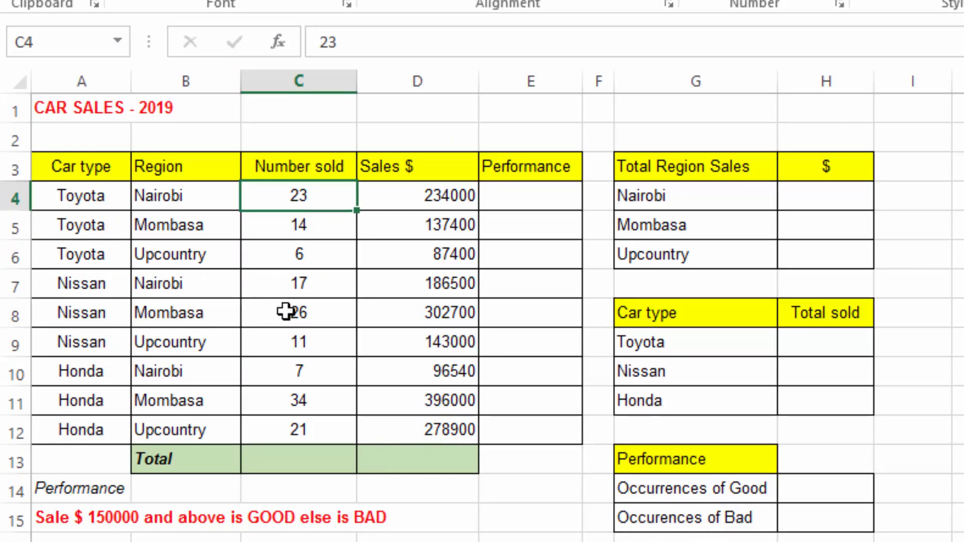
Step: Check the number sold for individual car type and region rows, along with the figures in the Sales $ column
click(296, 228)
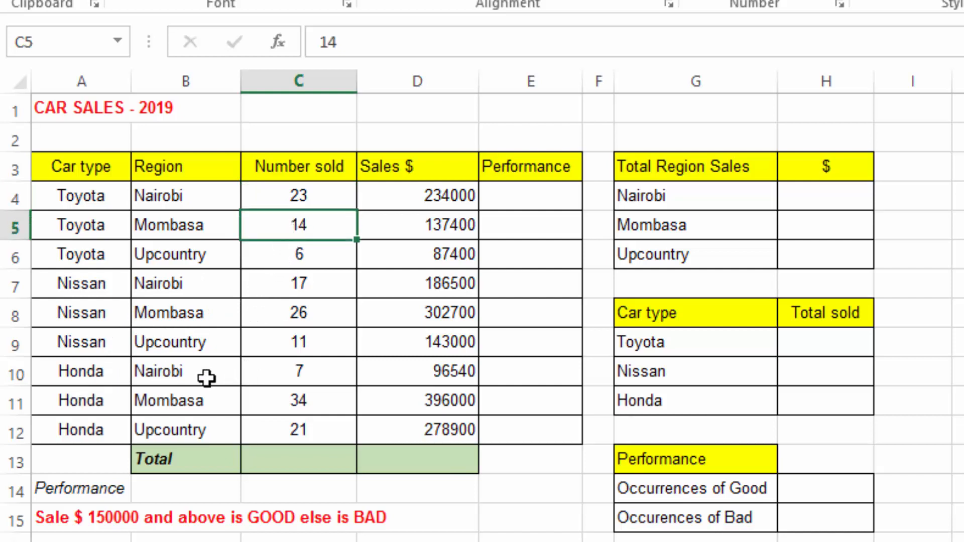
click(104, 374)
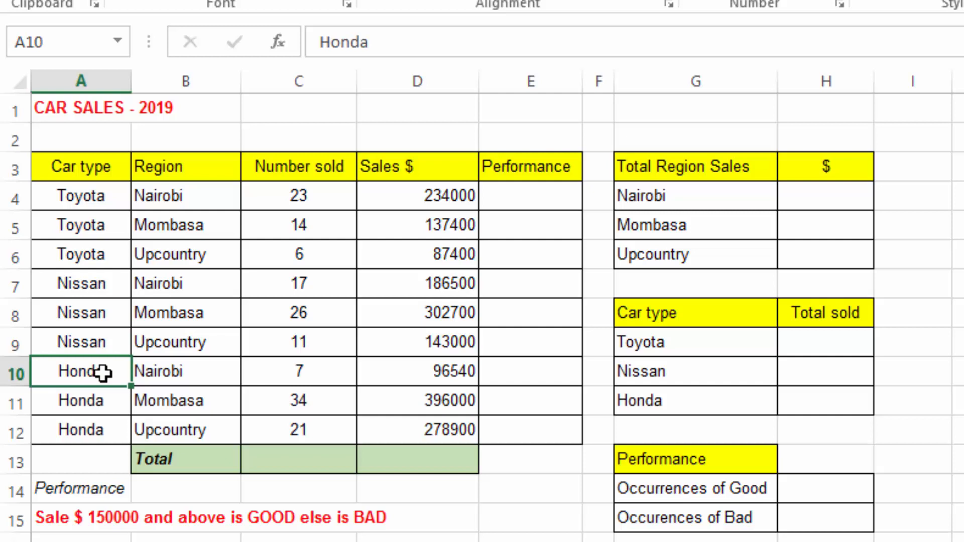
click(298, 370)
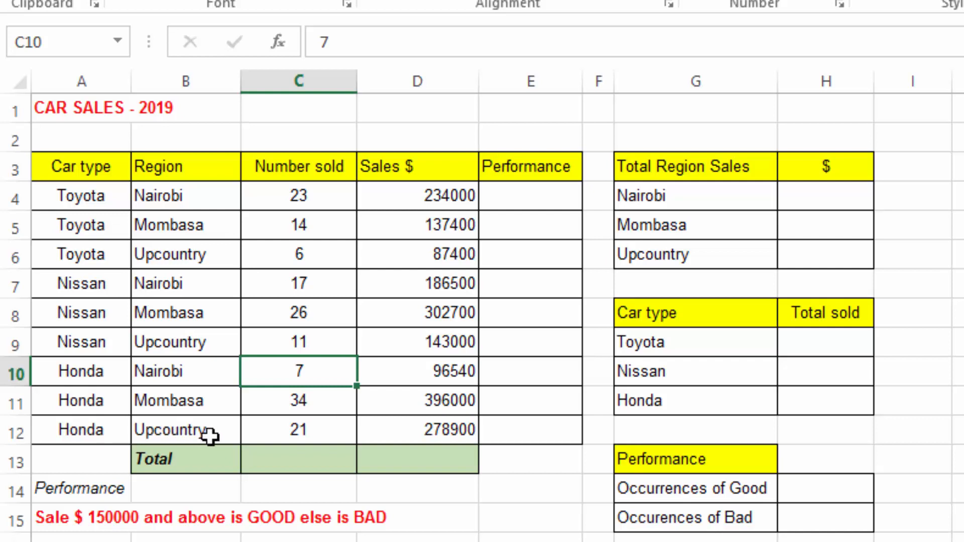
click(210, 435)
click(308, 430)
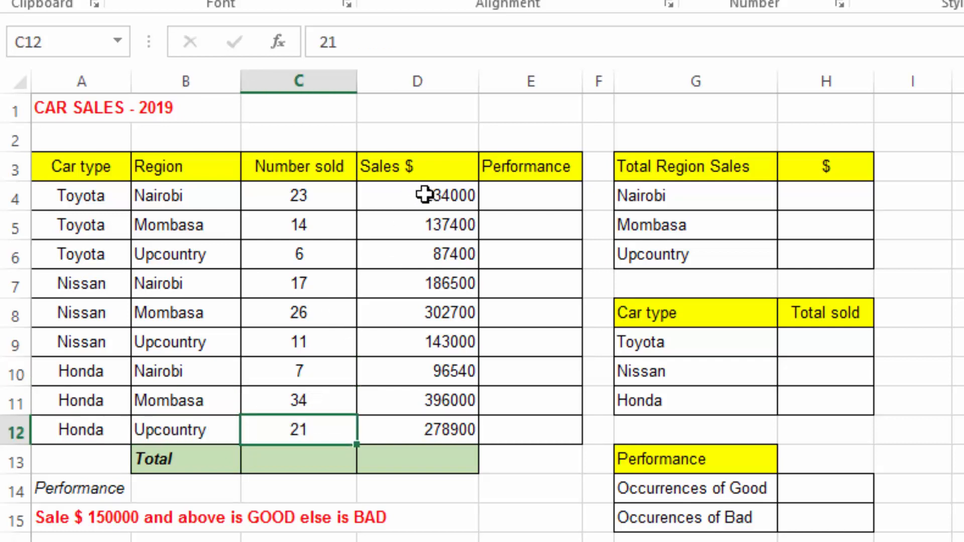
drag(424, 195, 411, 423)
click(307, 203)
click(305, 225)
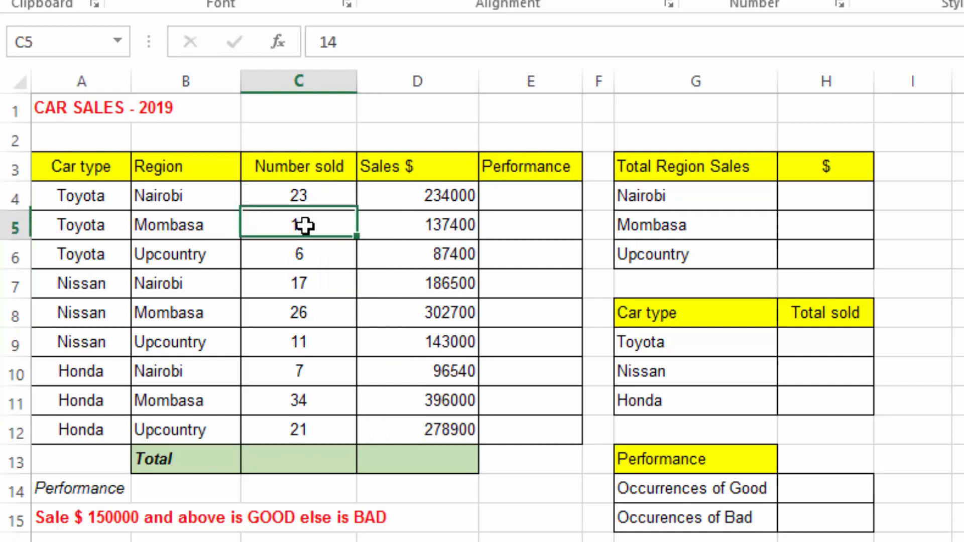
click(305, 253)
click(309, 285)
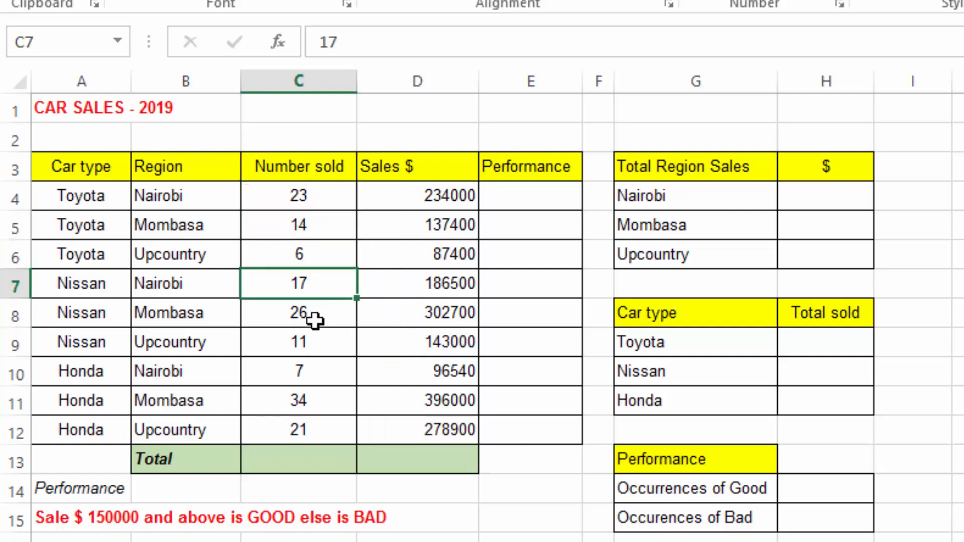
click(315, 320)
click(316, 344)
click(316, 373)
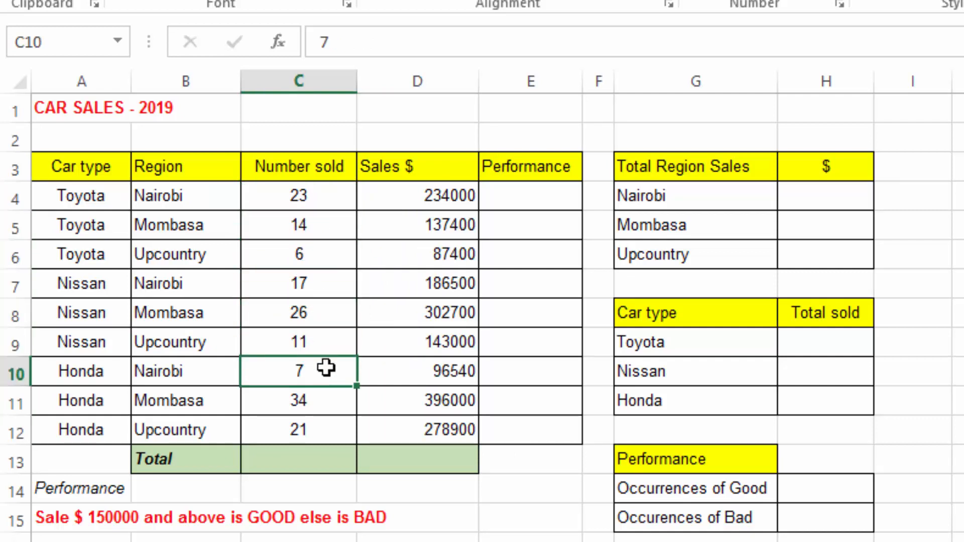
Step: Review the Performance column and the rule below the table that rates each sale as GOOD or BAD
click(518, 190)
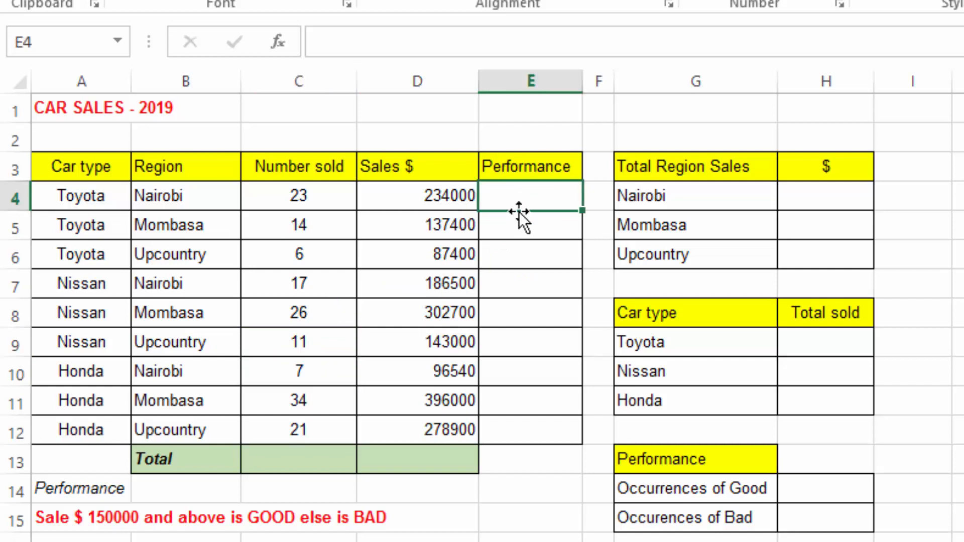
drag(520, 196, 519, 441)
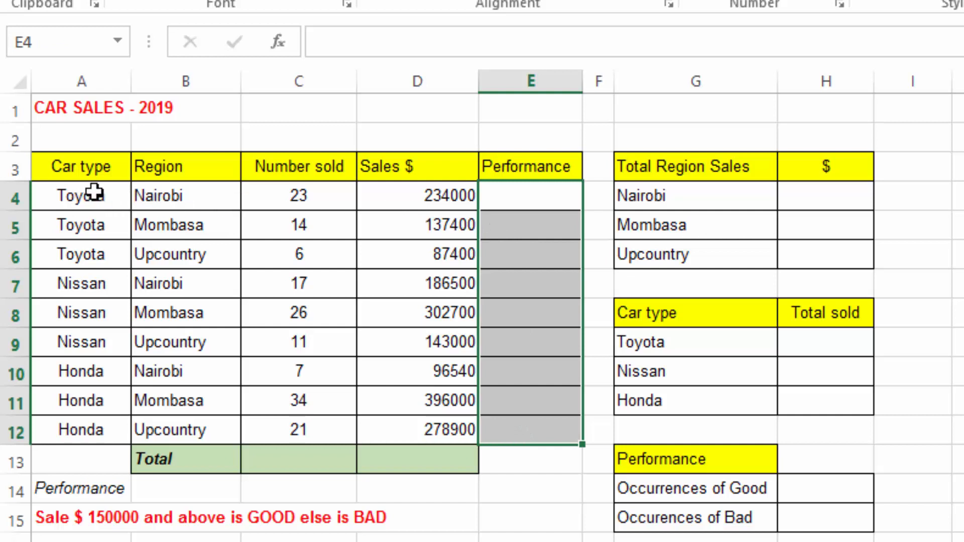
click(76, 196)
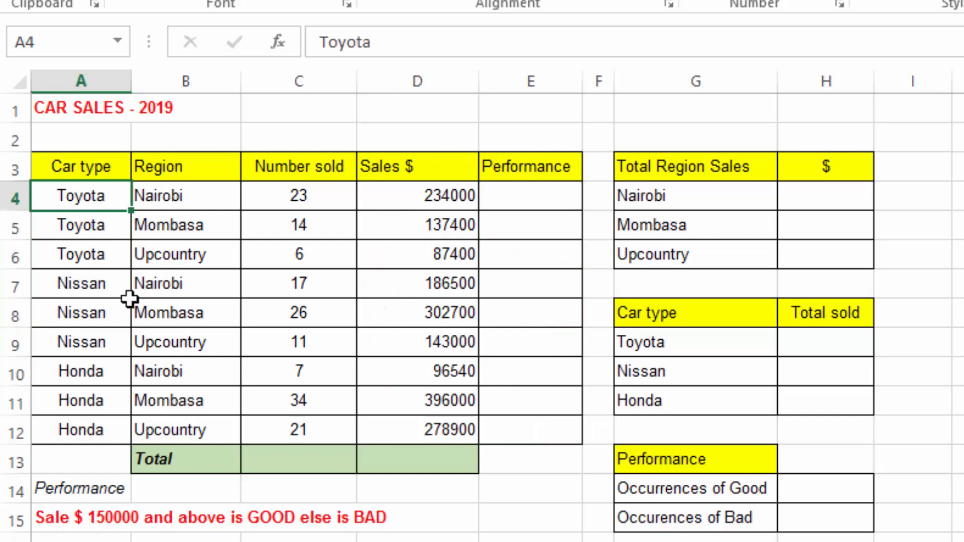
click(209, 283)
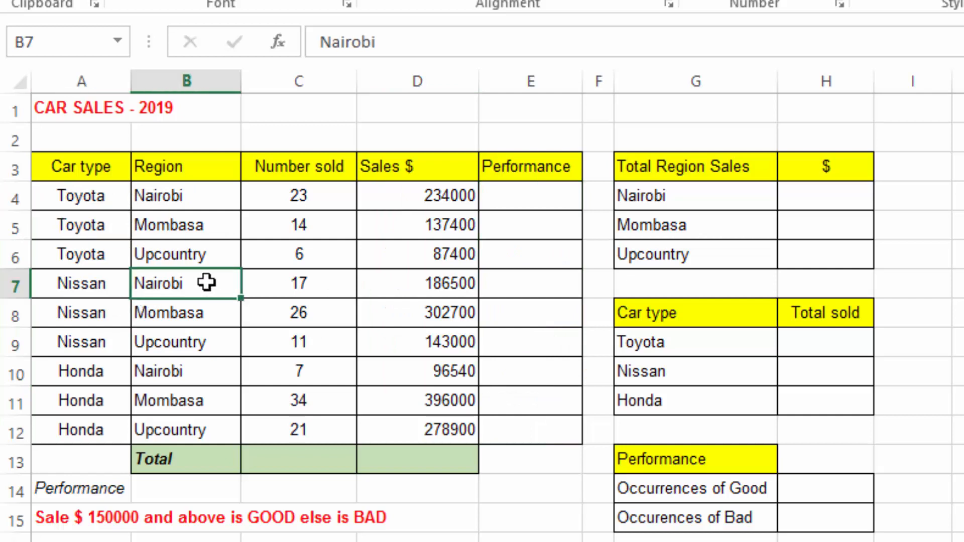
click(85, 321)
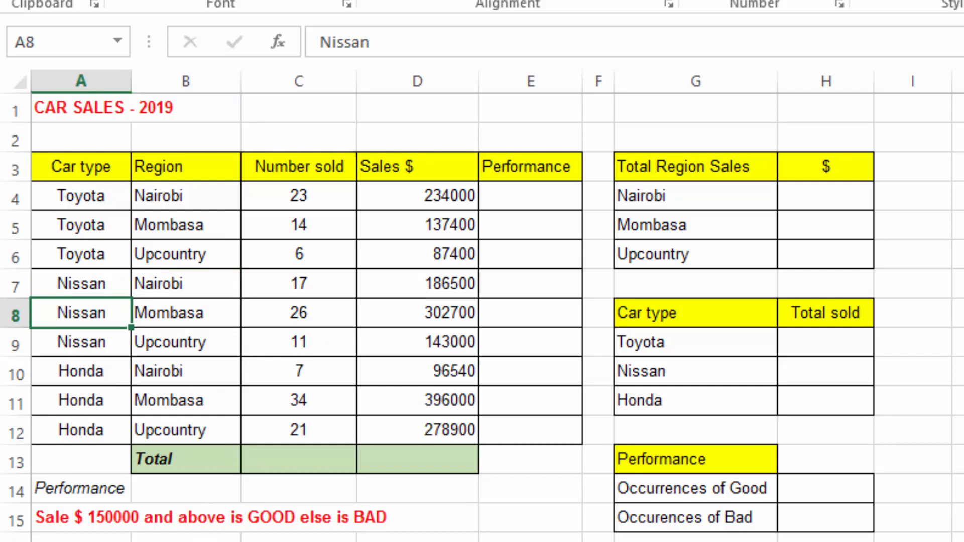
click(437, 522)
click(82, 516)
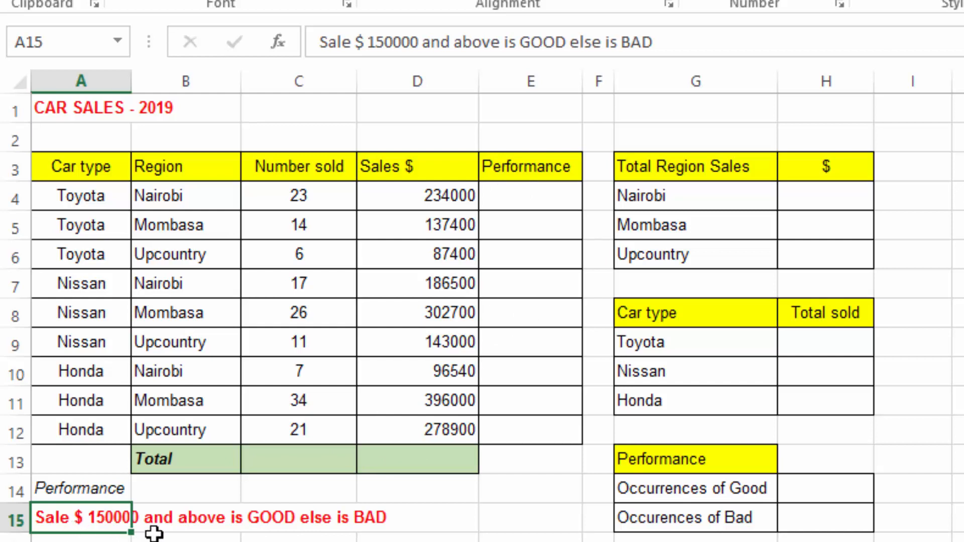
click(431, 519)
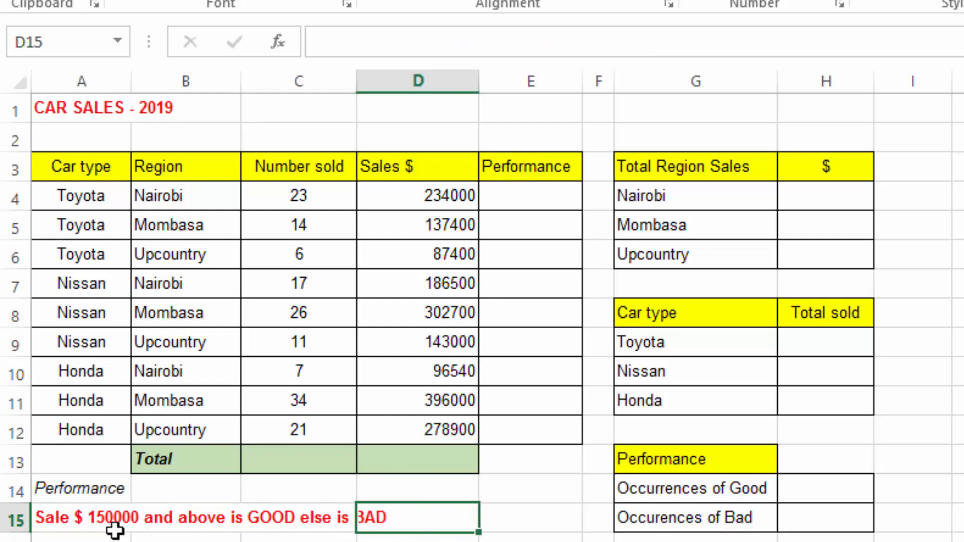
drag(38, 517, 404, 521)
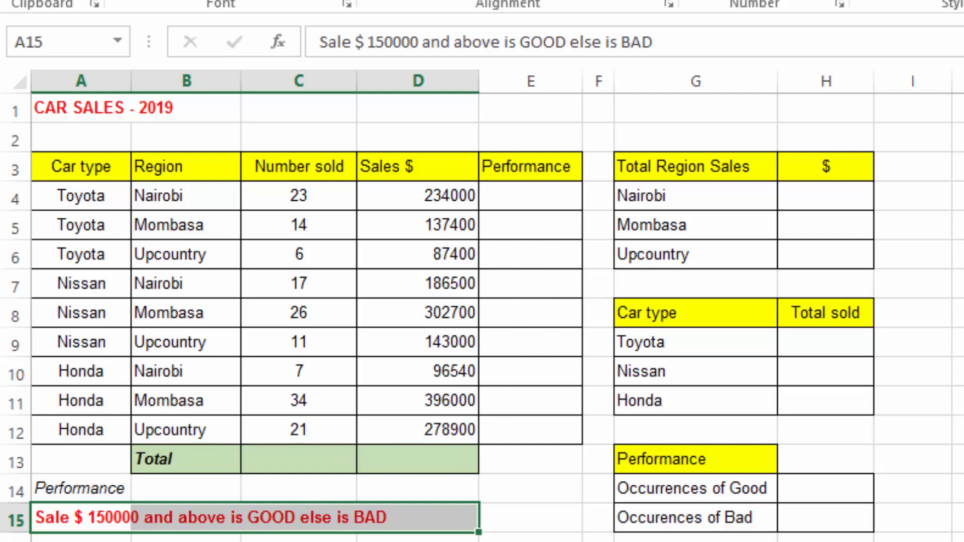
click(186, 538)
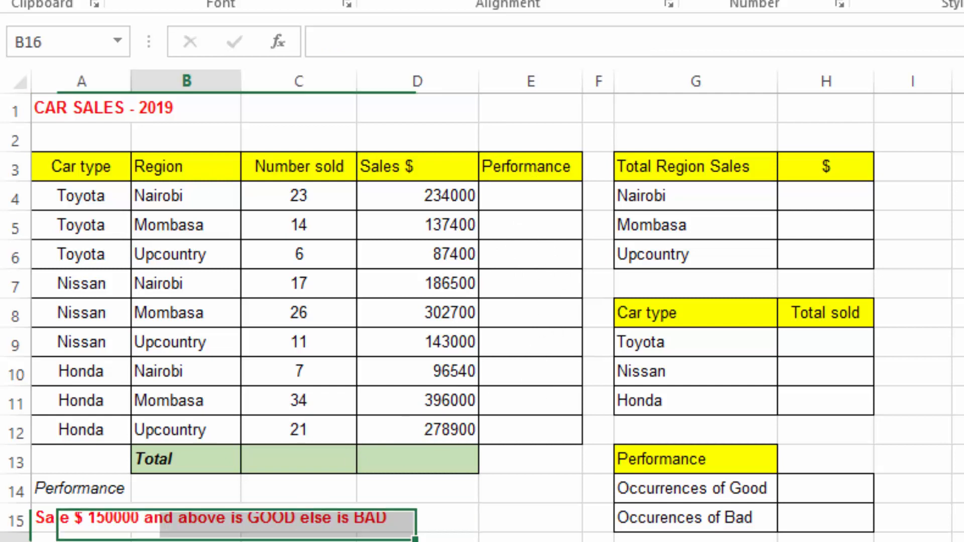
click(94, 519)
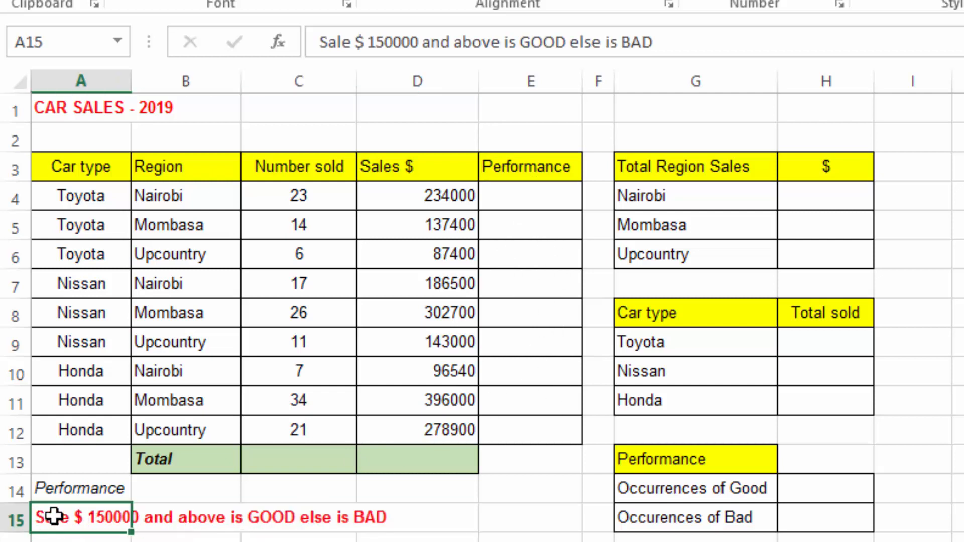
drag(53, 517, 398, 517)
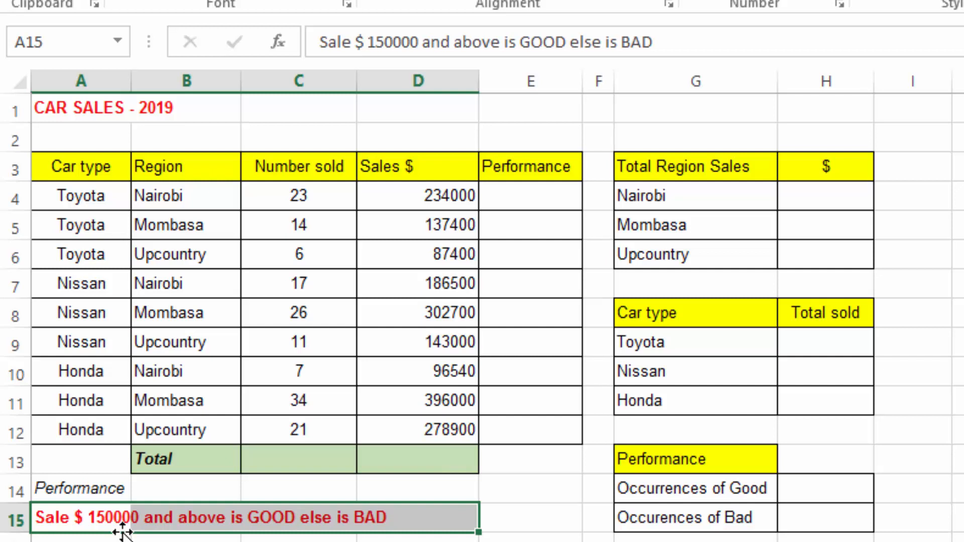
click(380, 540)
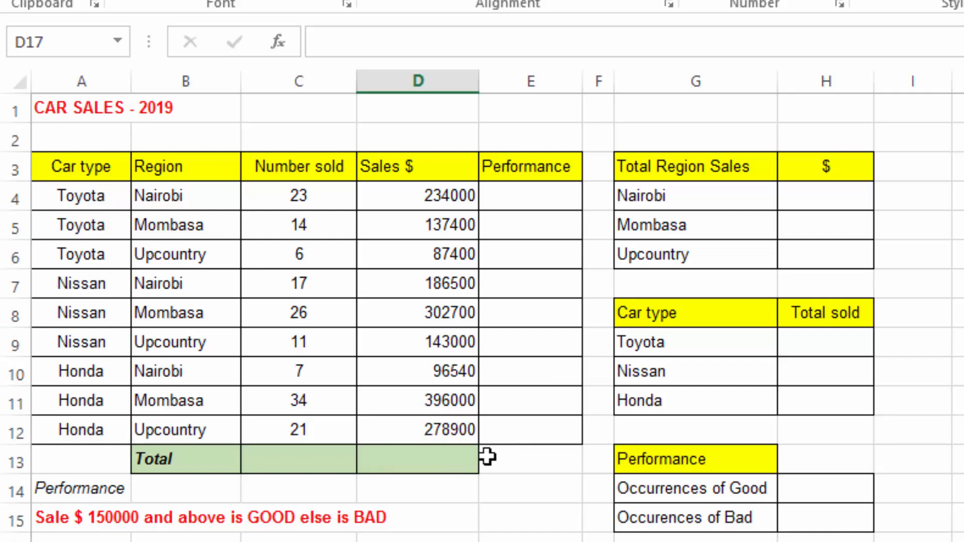
click(963, 196)
click(963, 254)
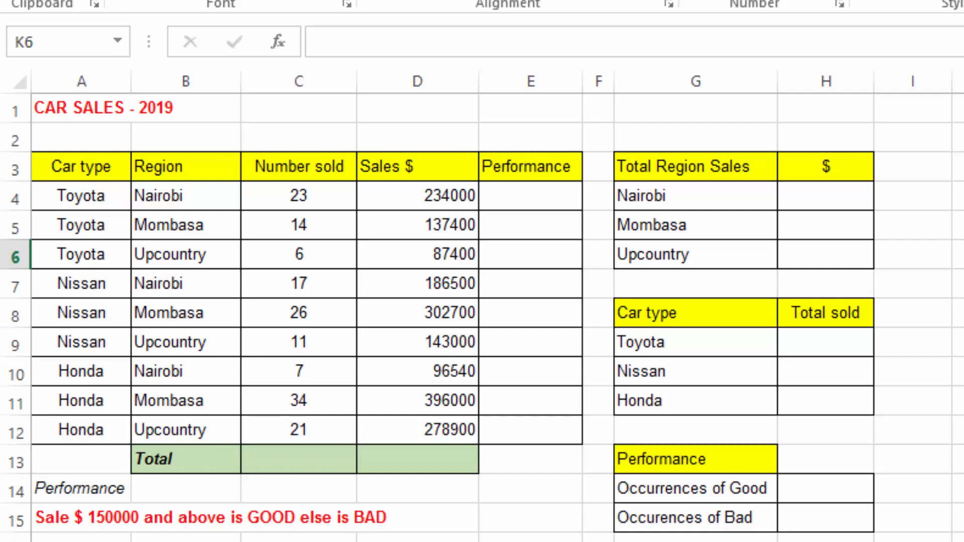
Step: Start an IF formula in E4, the first Performance cell, with the logical test D4>=150000
click(508, 199)
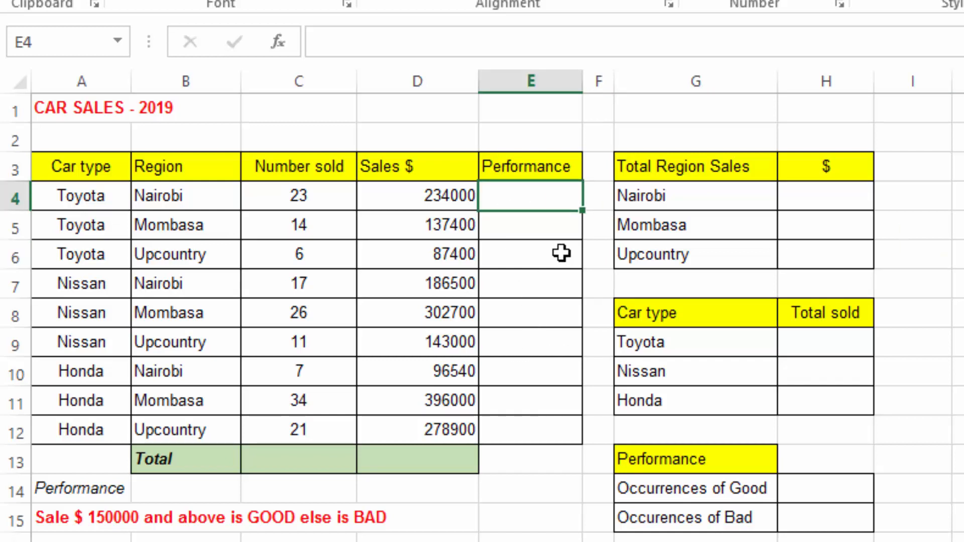
text(=)
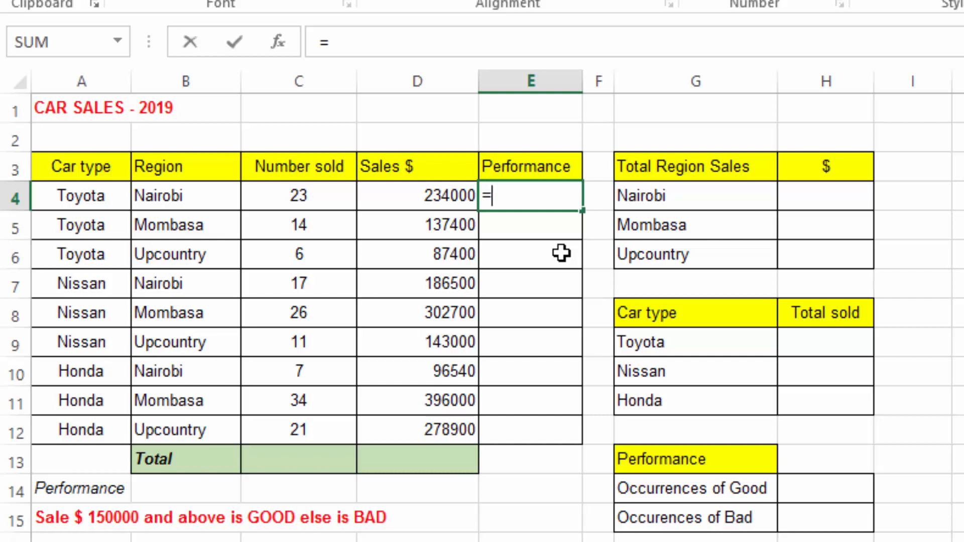
text(if)
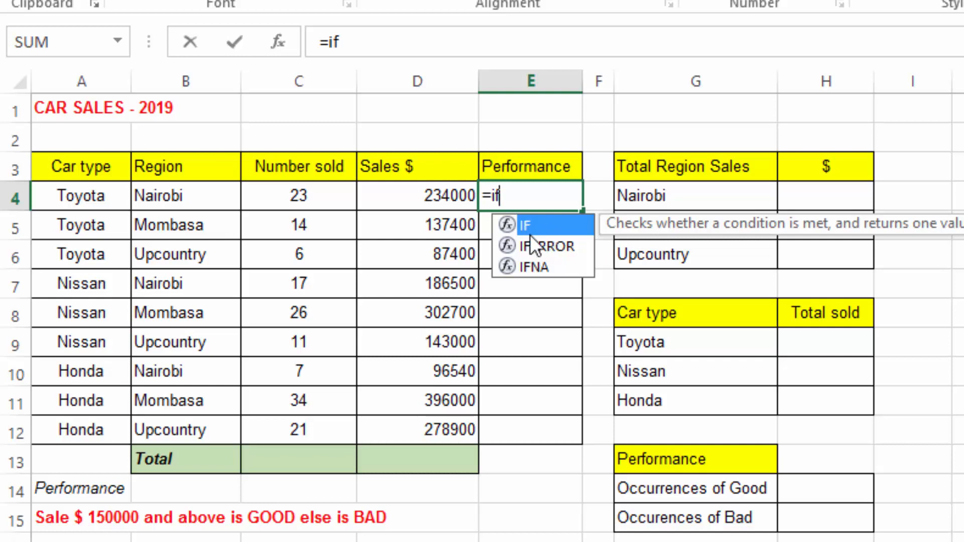
double_click(546, 225)
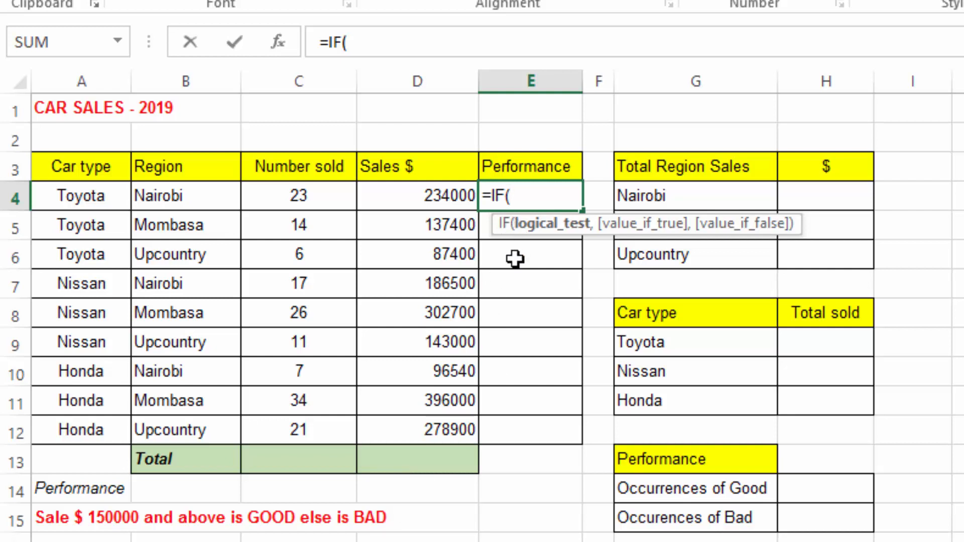
click(425, 195)
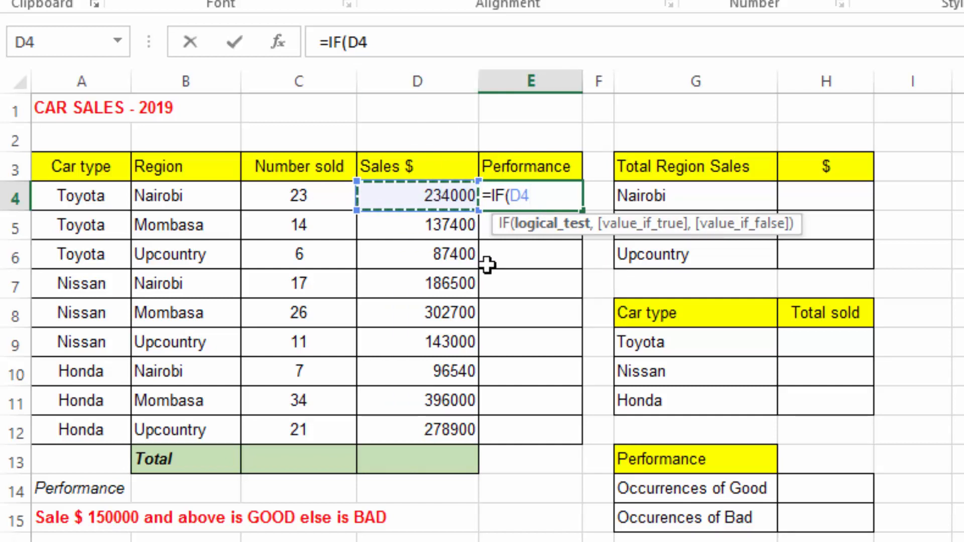
text(>)
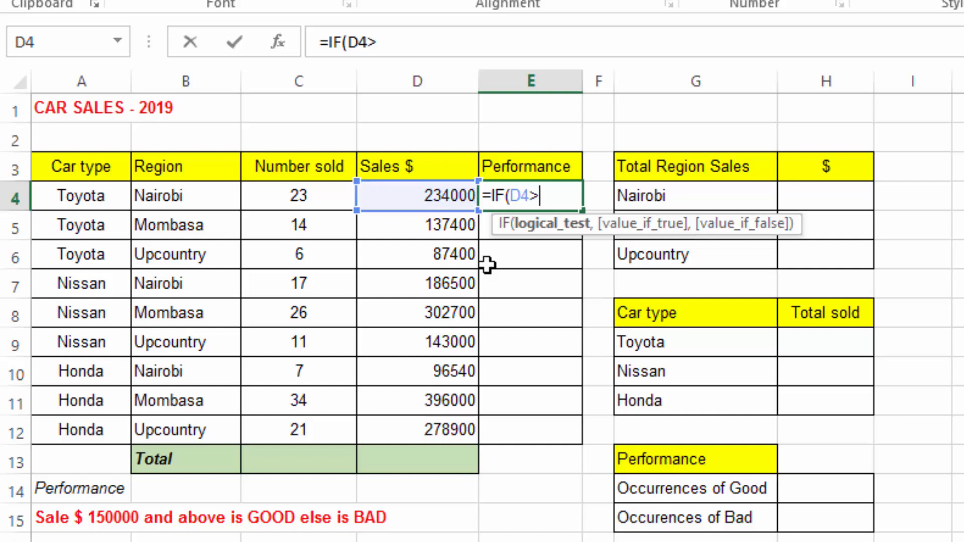
text(=15000)
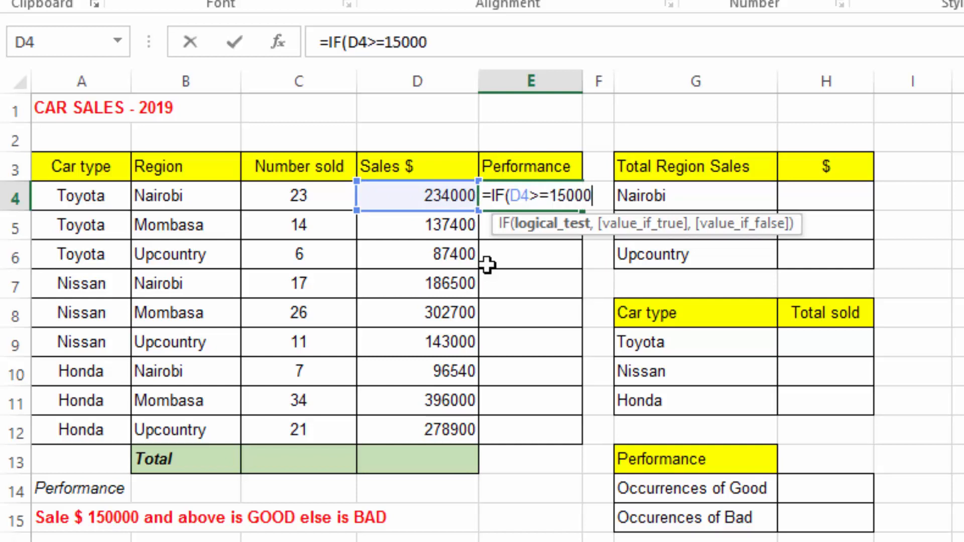
text(0)
text(,)
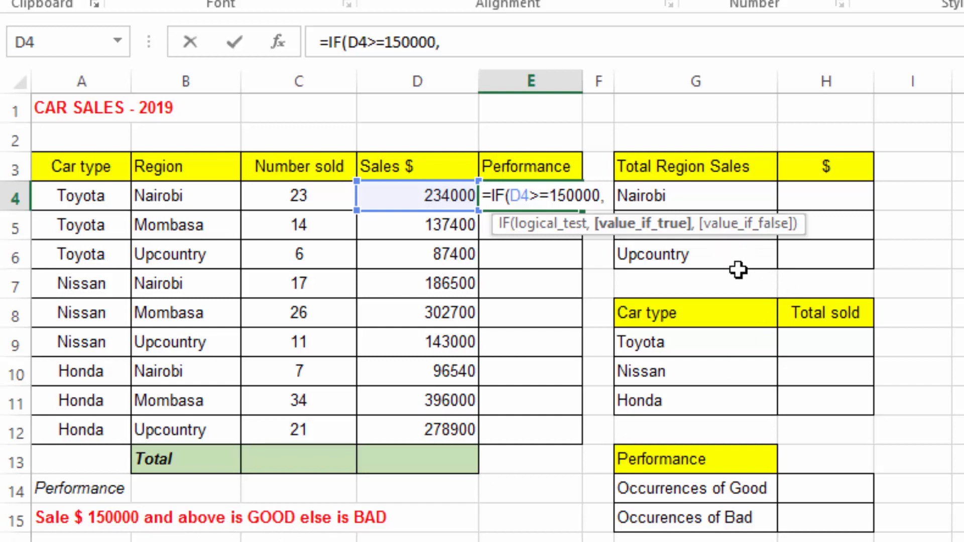
Step: Complete the E4 formula with "Good" as the value if true and "Bad" as the value if false
text("Good)
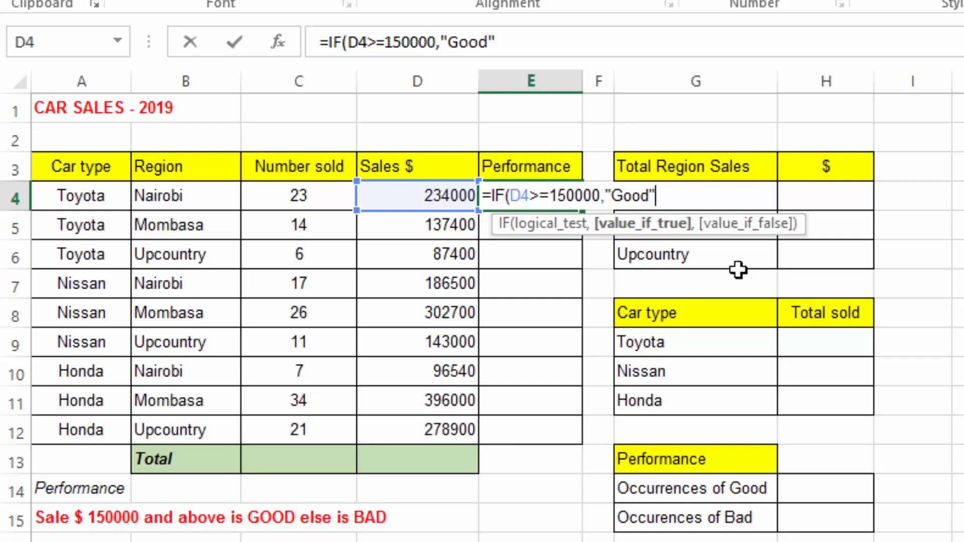
text(,)
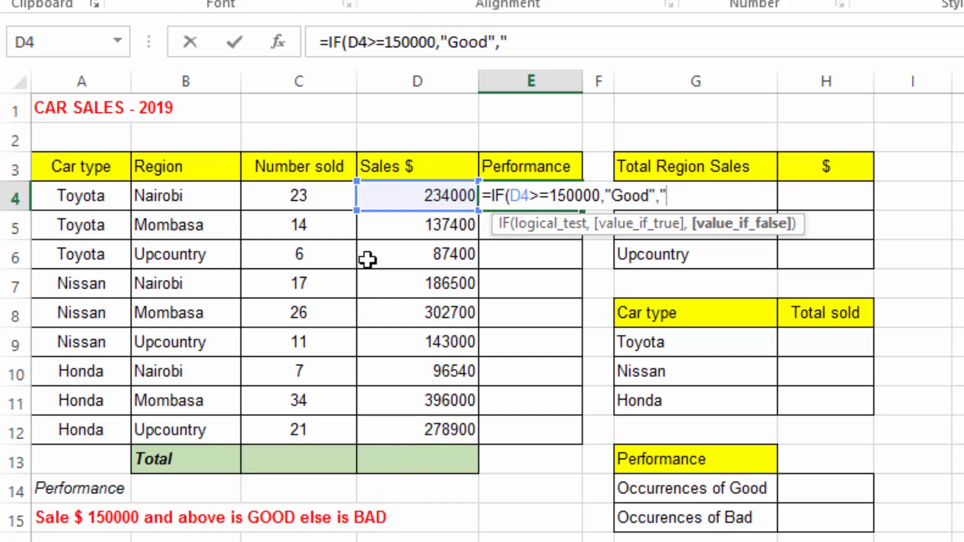
text(Bad)
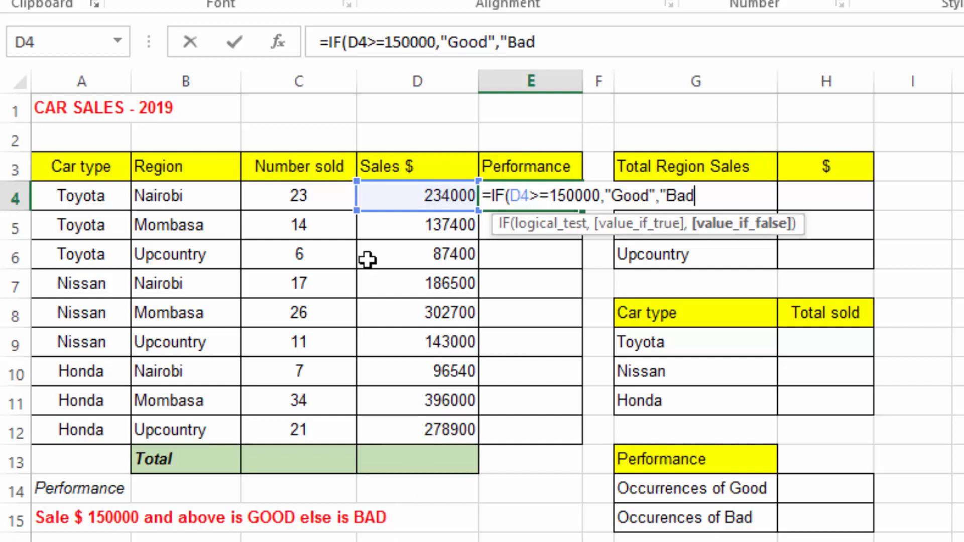
text("))
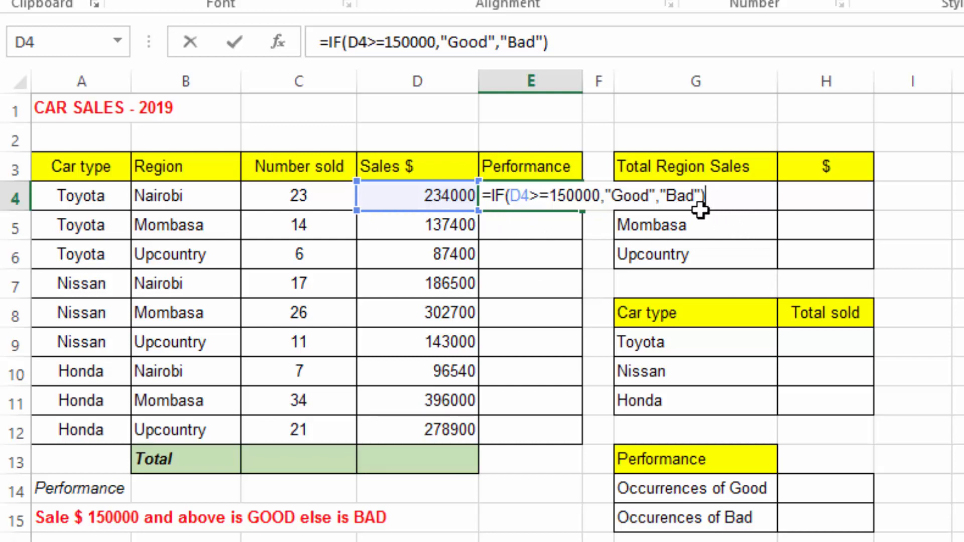
key(Return)
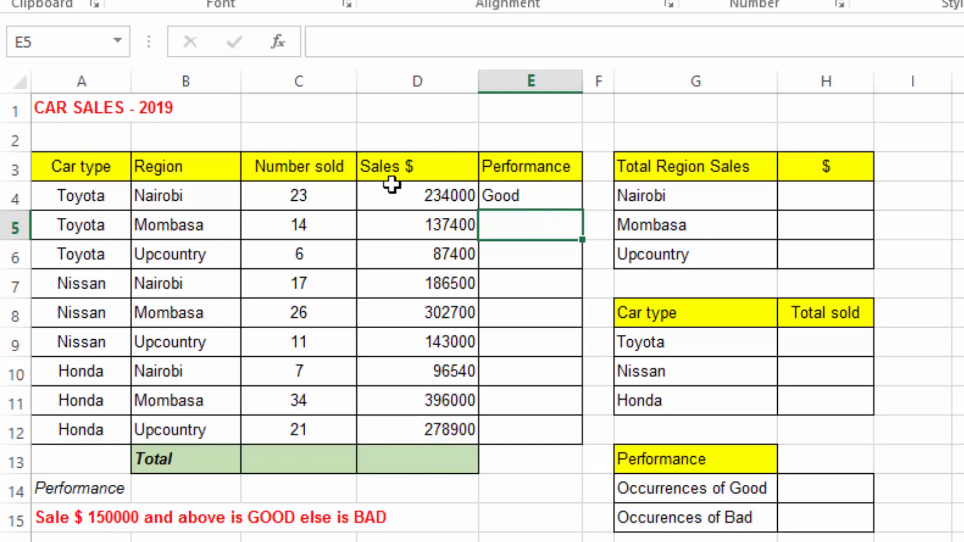
click(514, 197)
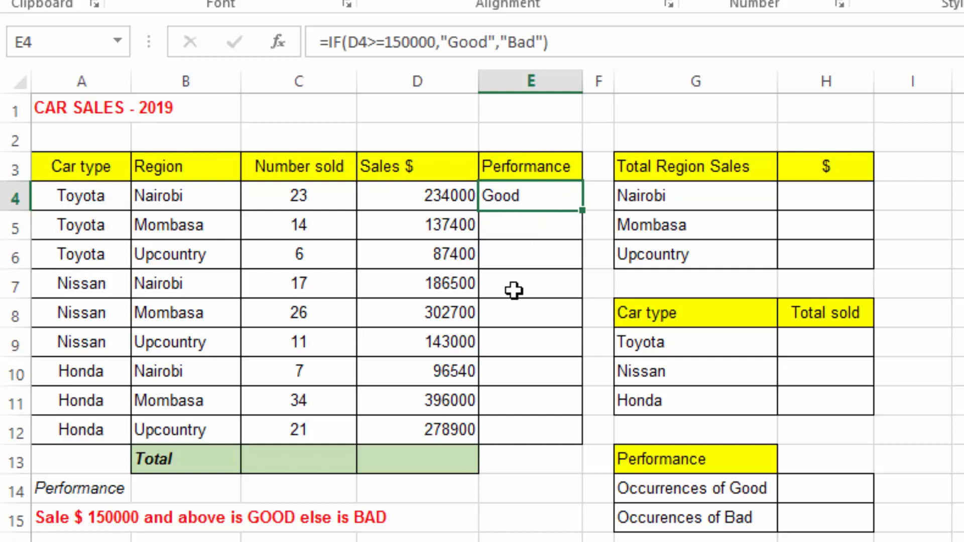
Step: Enter =IF(D5>=150000,"Good","Bad") in E5 and fill the formula down the Performance column to E12
click(499, 233)
text(=IF(D5>=150000)
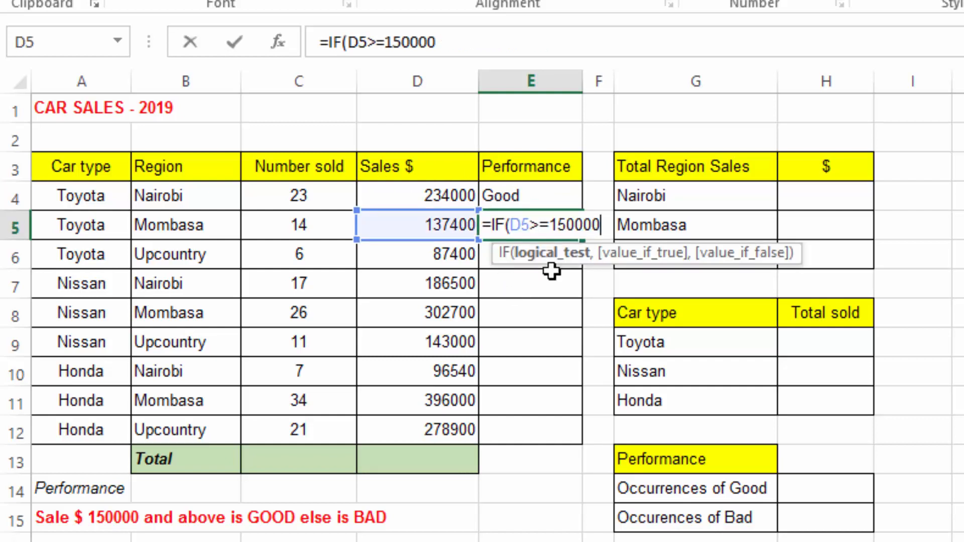
text(,)
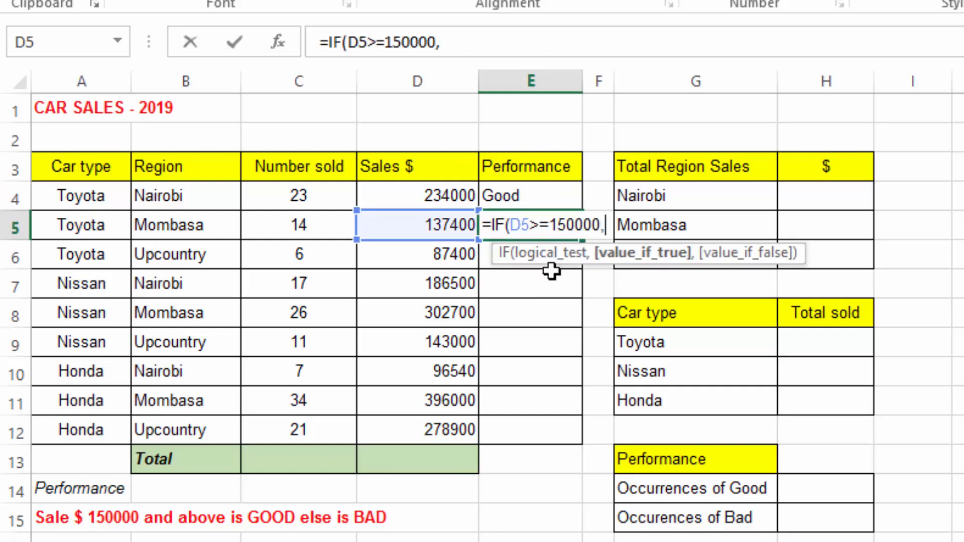
text("Good)
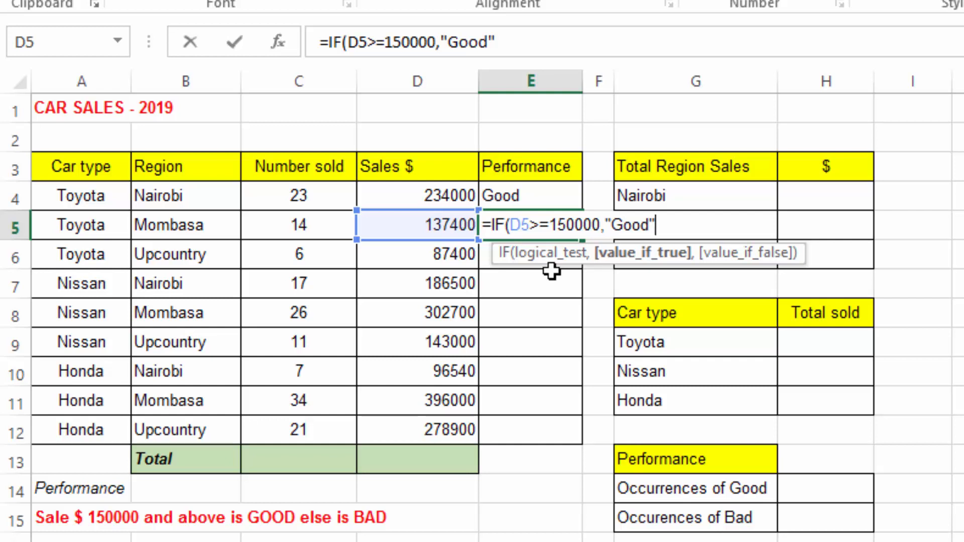
text(,)
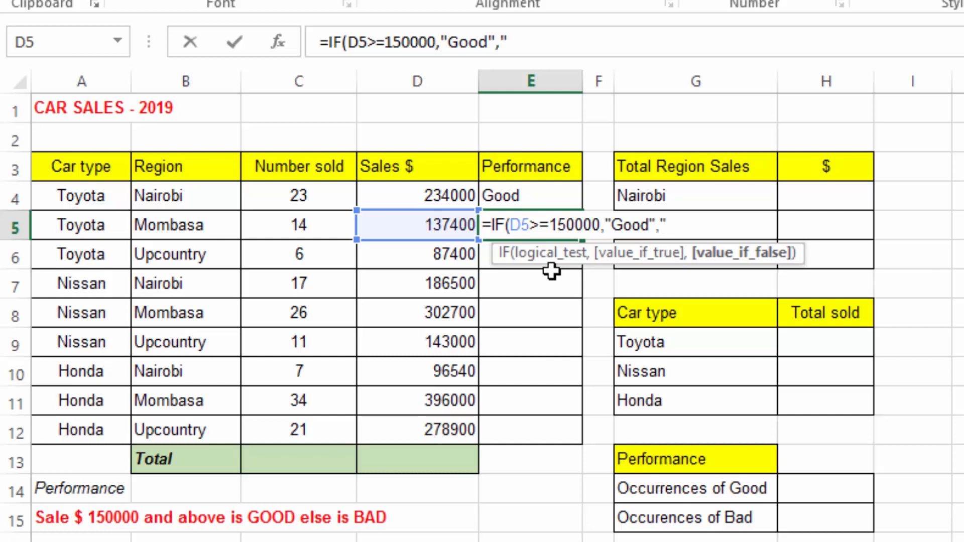
text("Bad)
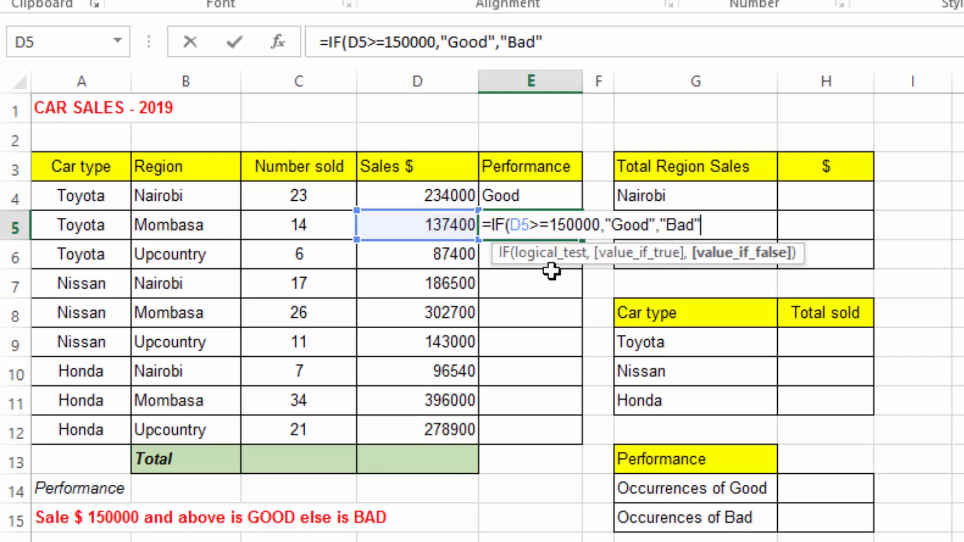
text("))
key(Return)
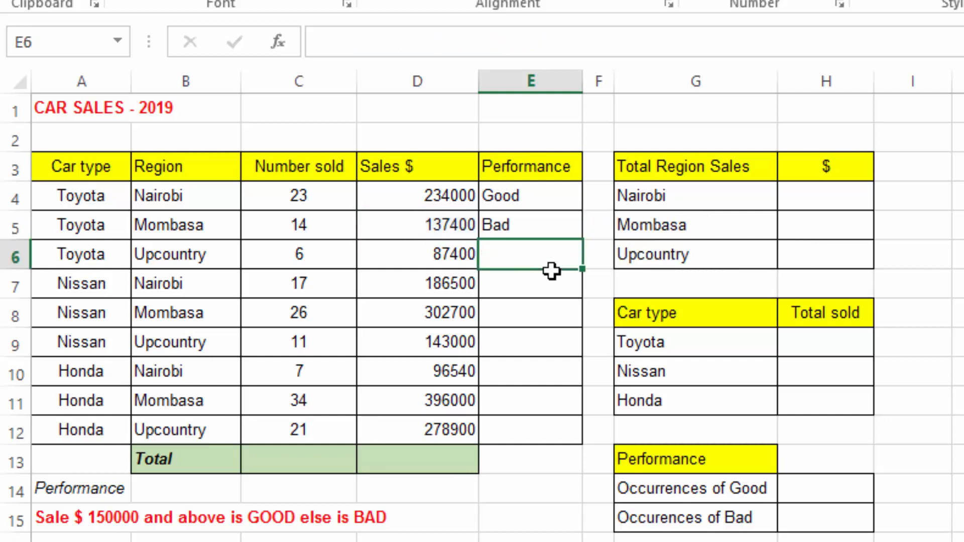
click(534, 228)
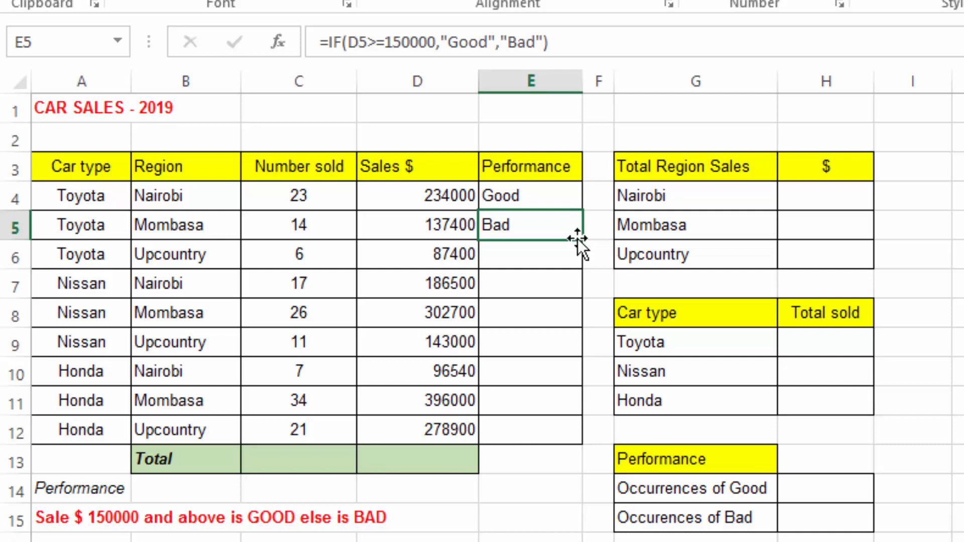
drag(583, 244, 570, 439)
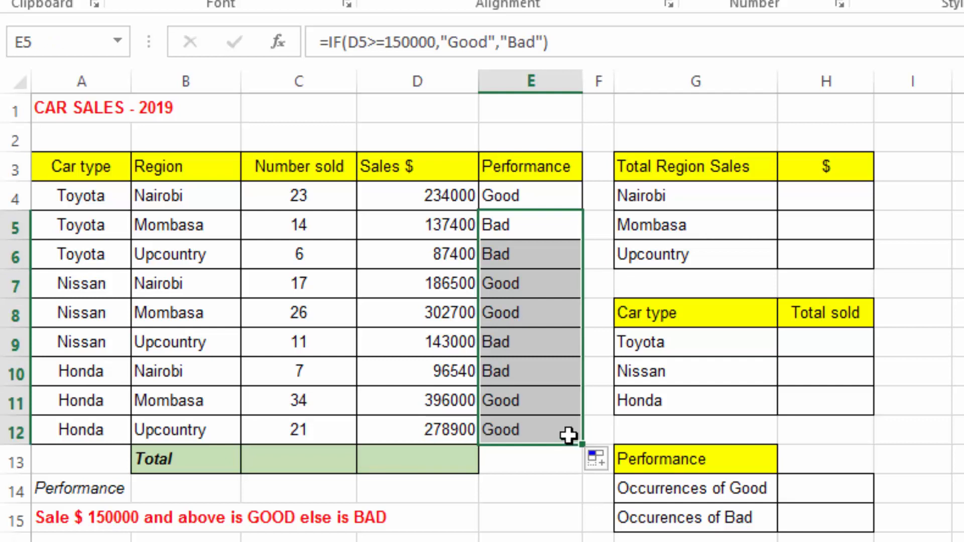
Step: Total the Number sold column in C13 with the formula =SUM(C4:C12)
click(301, 460)
click(419, 467)
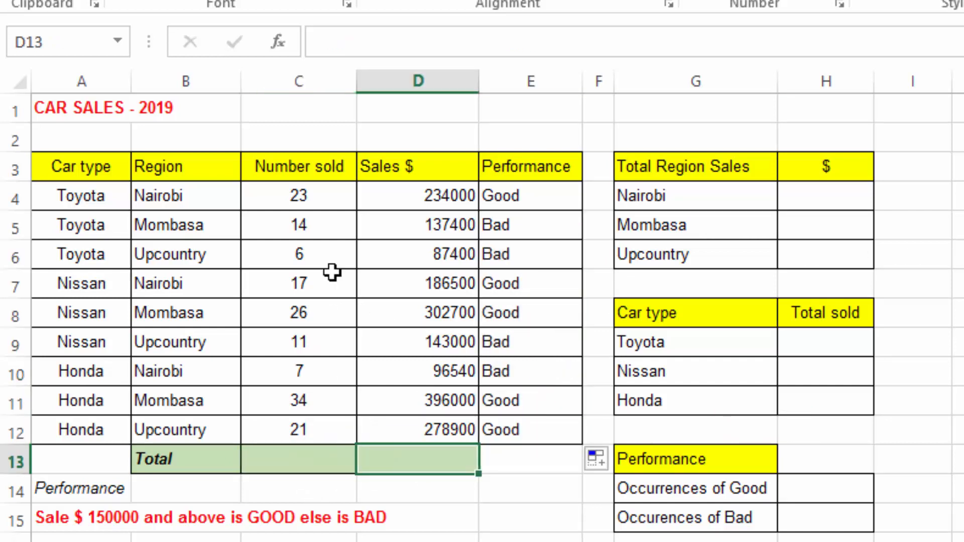
click(304, 459)
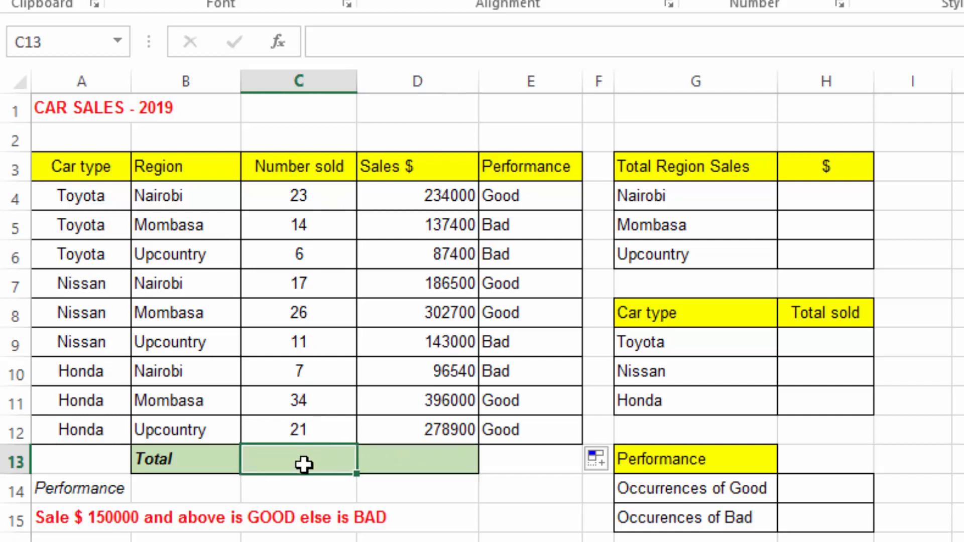
click(433, 464)
click(299, 459)
text(=)
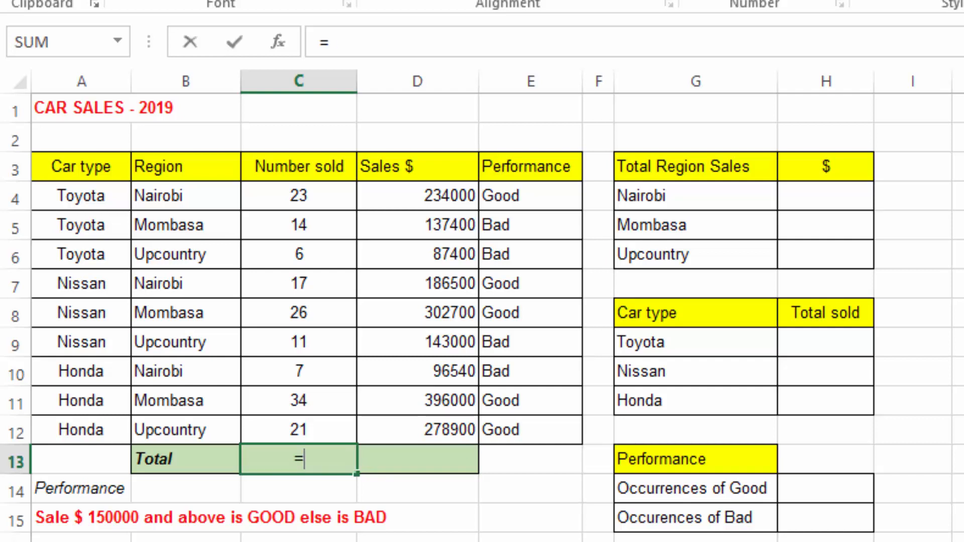
text(sum)
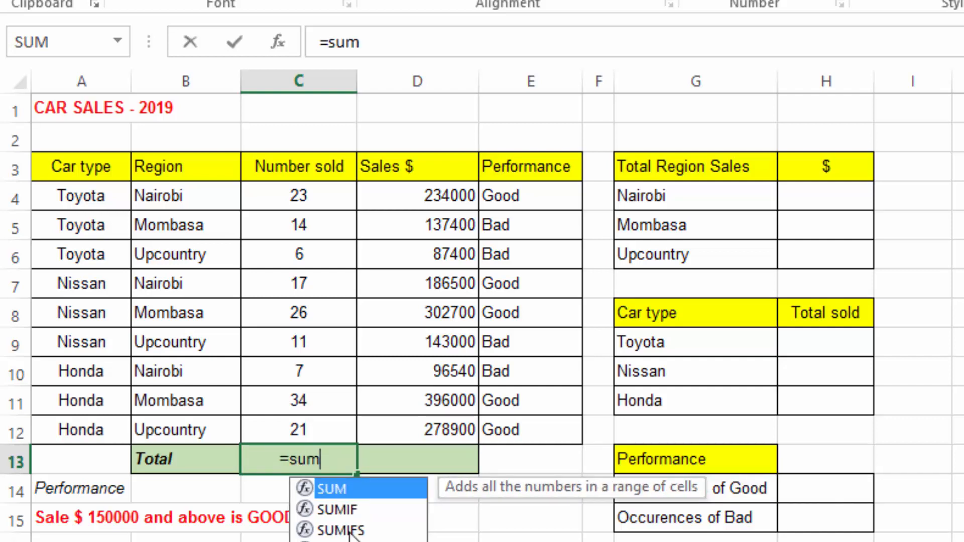
double_click(347, 487)
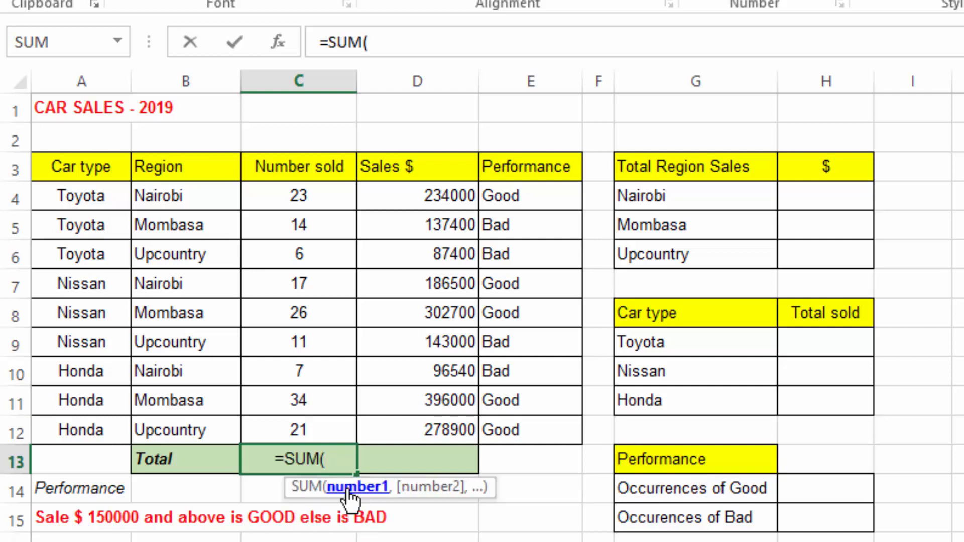
drag(308, 197, 440, 430)
key(Return)
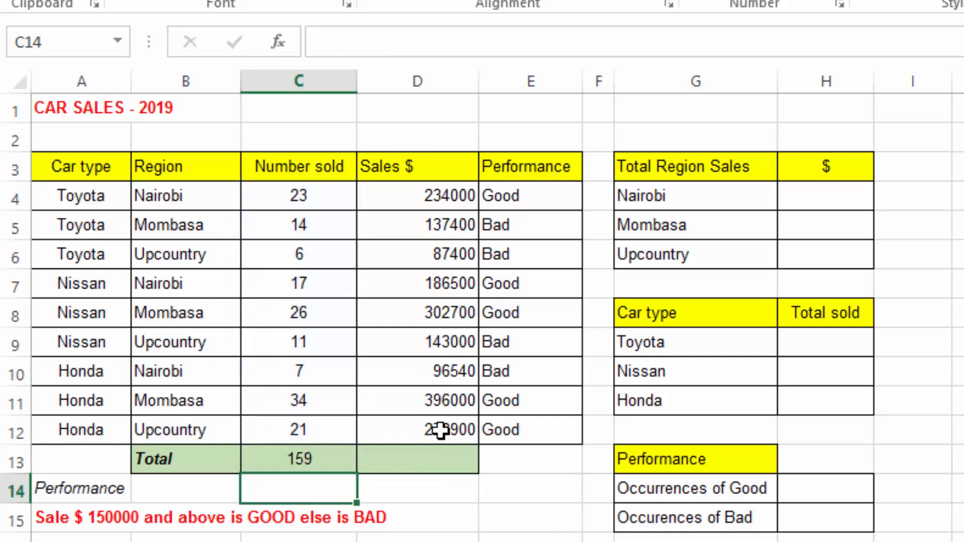
Step: Copy the SUM formula from C13 across to D13 to total the Sales $ column
click(311, 457)
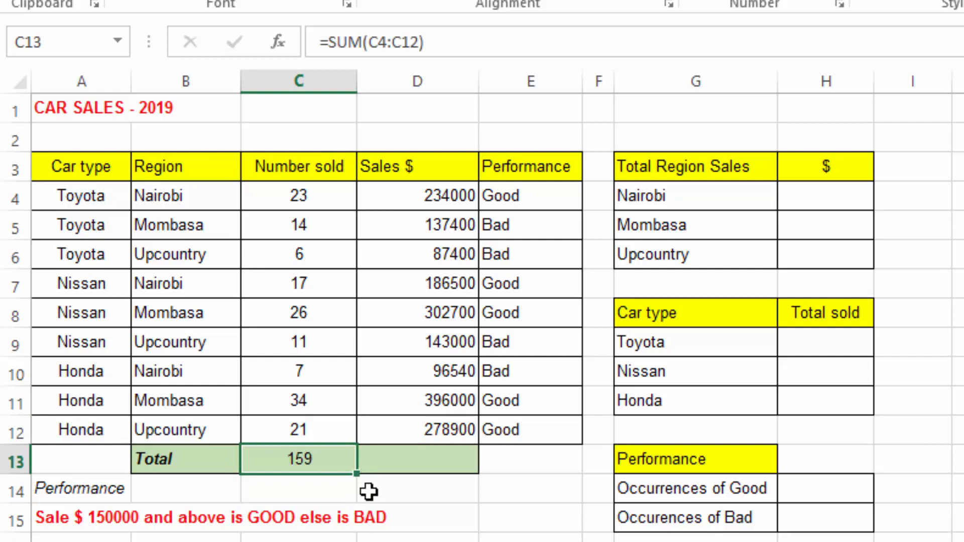
drag(357, 475, 462, 476)
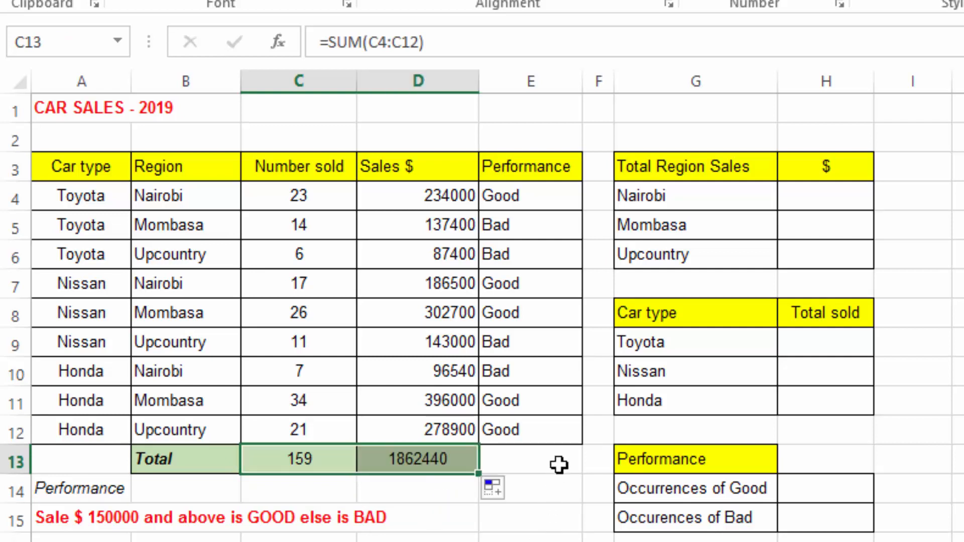
click(555, 484)
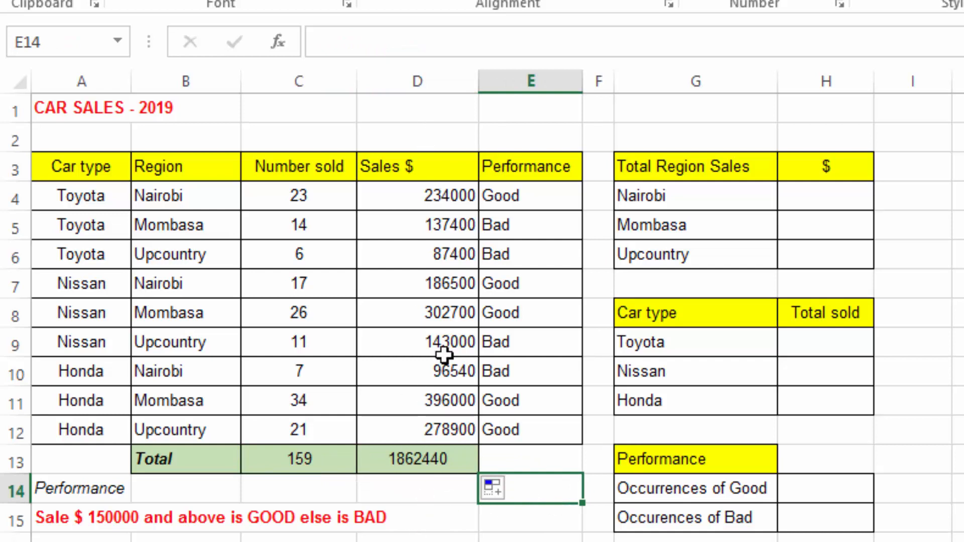
click(531, 541)
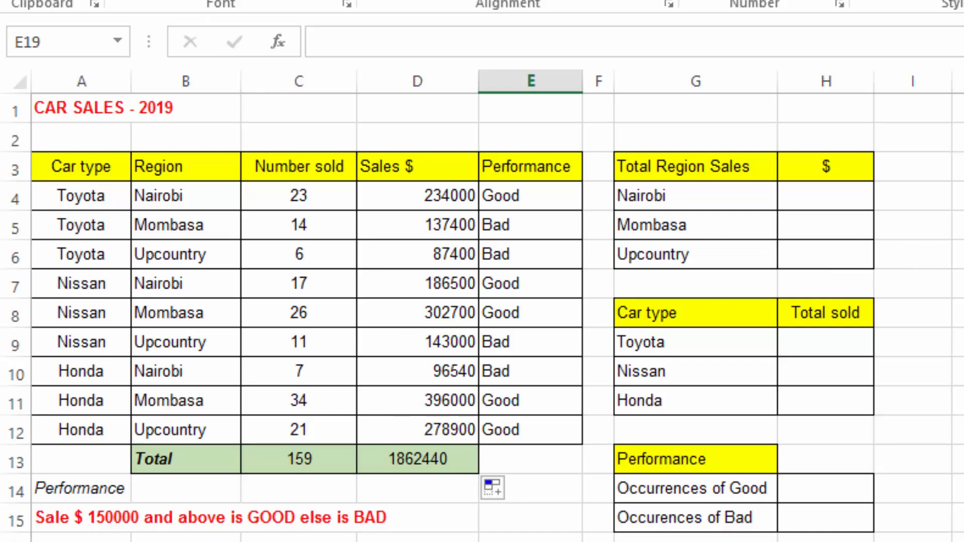
Step: Examine the Total Region Sales table and its $ column for Nairobi, Mombasa and Upcountry
click(961, 196)
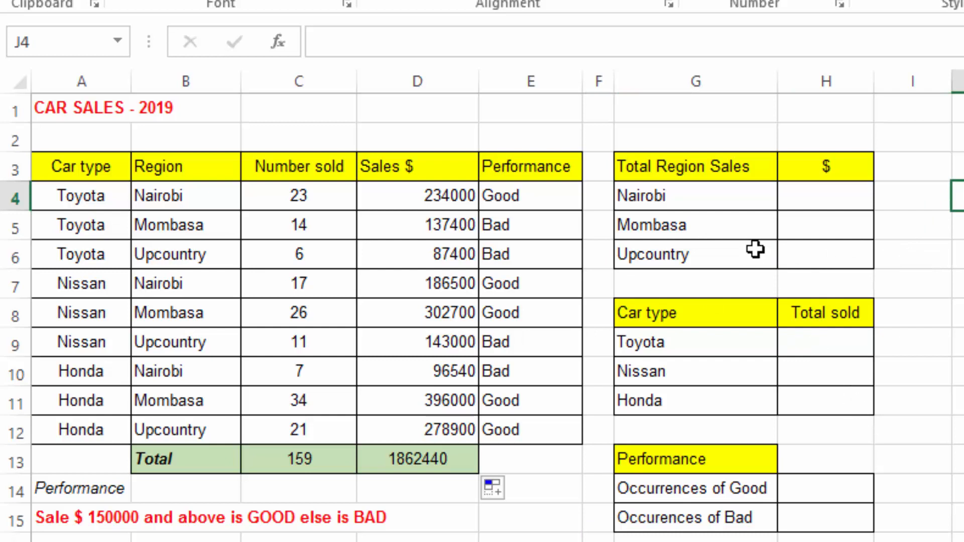
click(828, 199)
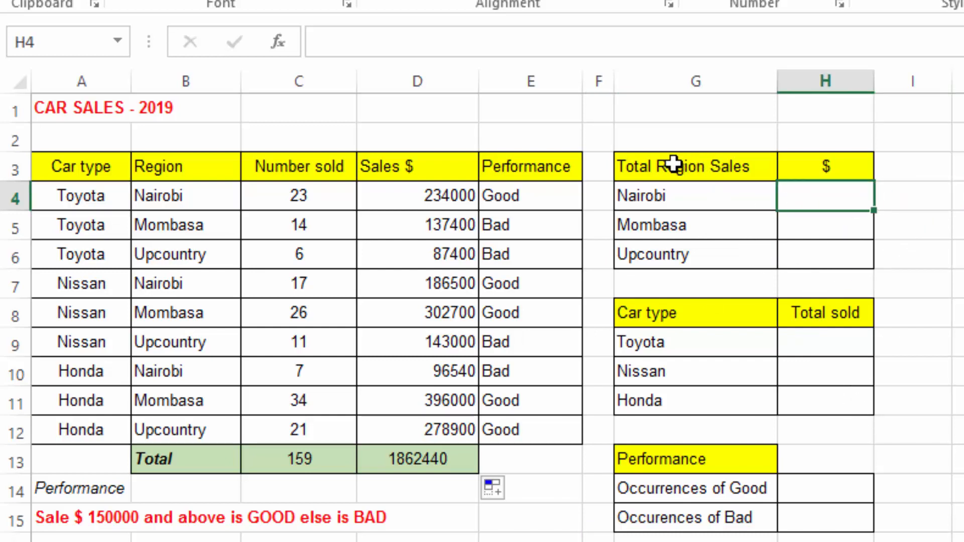
click(698, 171)
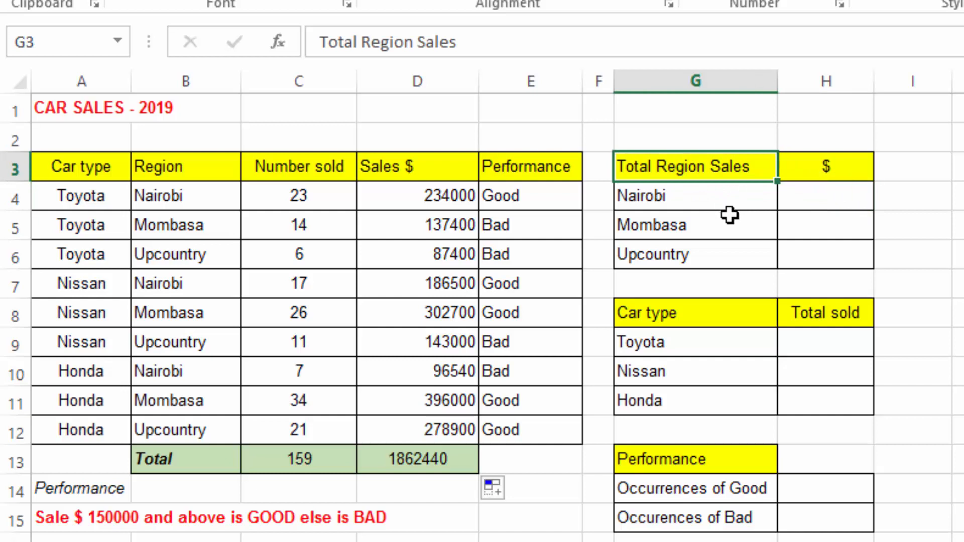
click(809, 197)
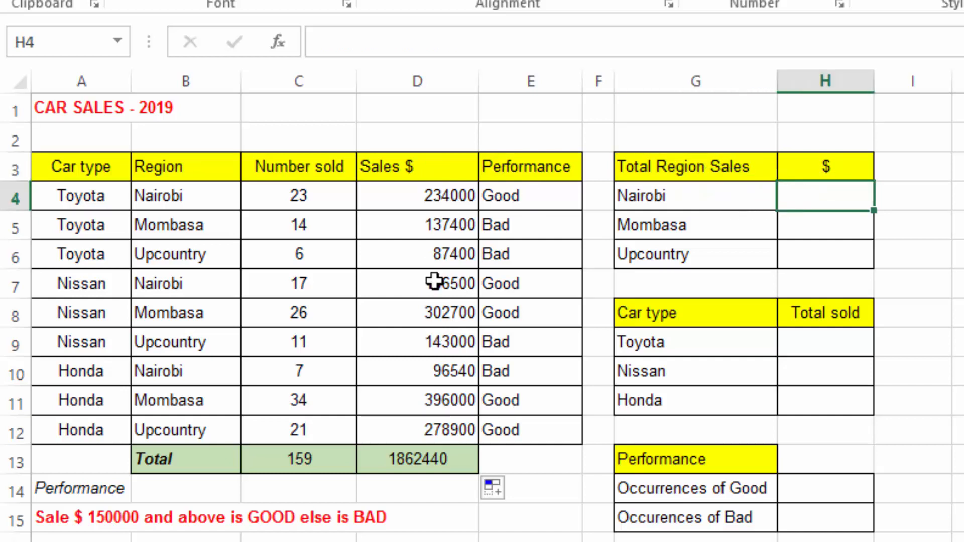
click(686, 199)
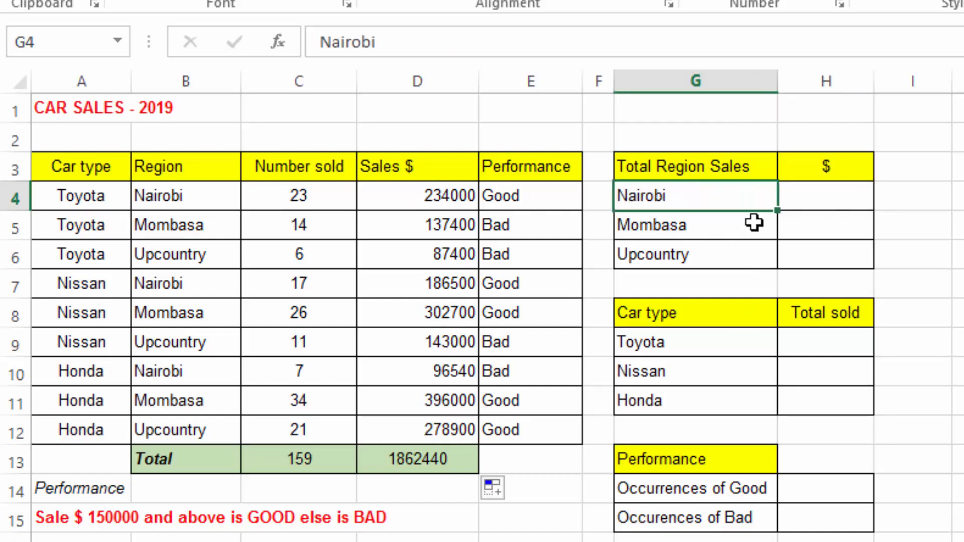
click(806, 227)
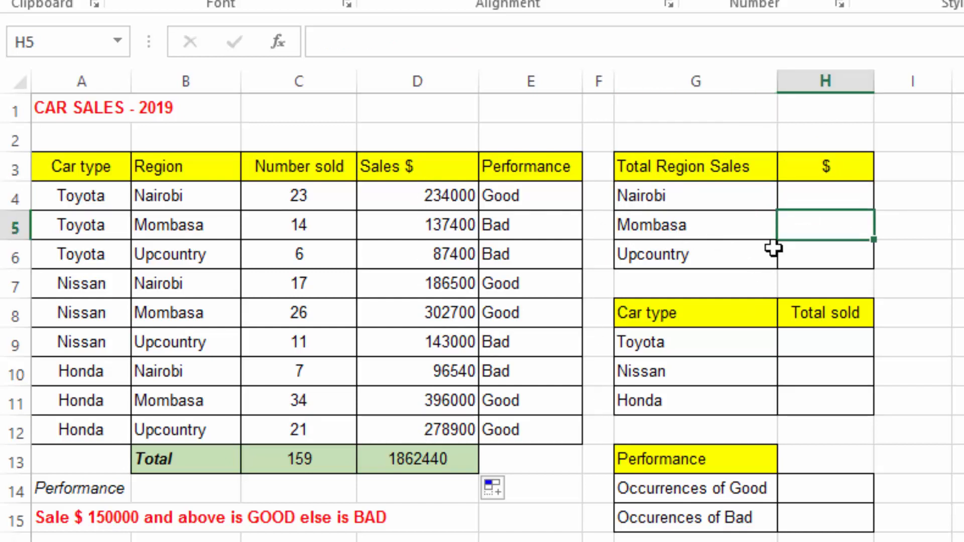
click(807, 255)
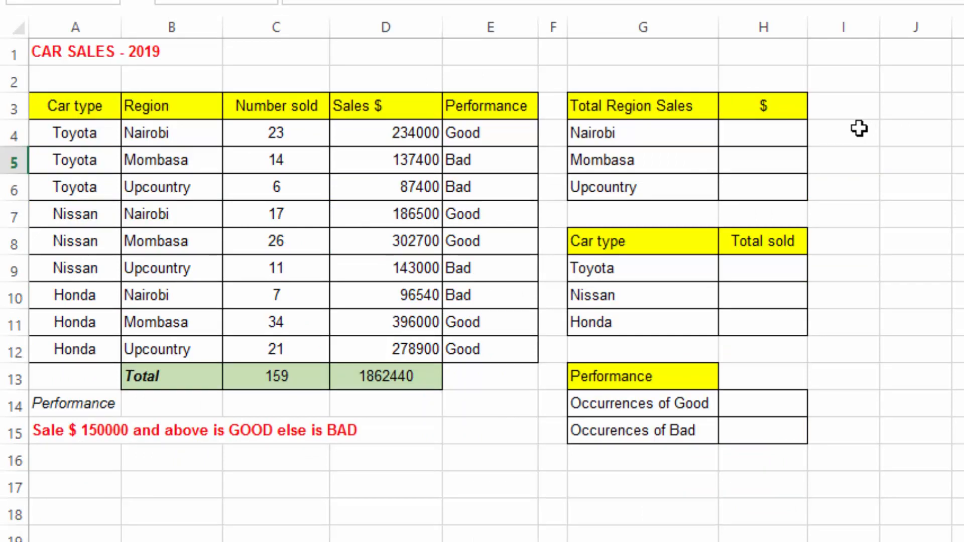
Step: Total the Nairobi sales in H4 with the formula =SUMIF(B4:B12,"Nairobi",D4:D12)
click(743, 133)
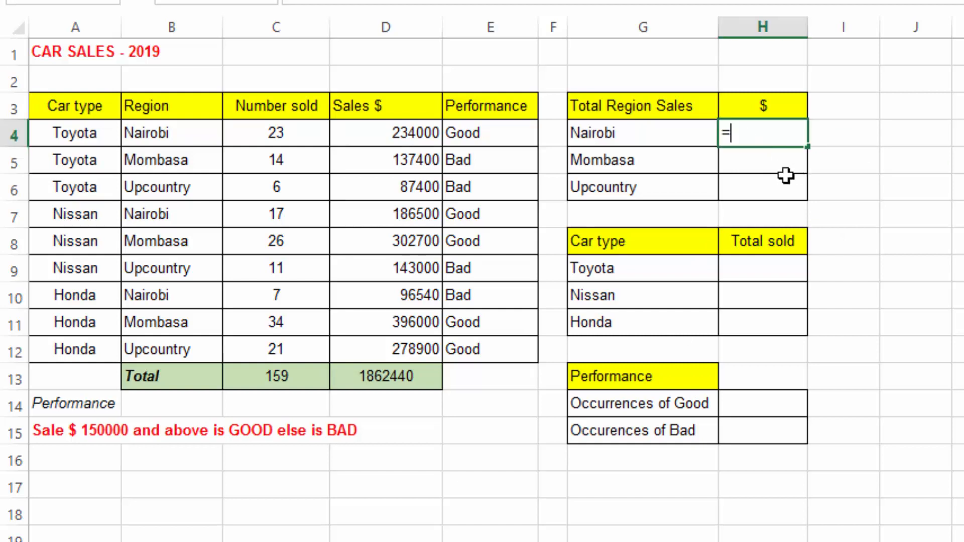
text(=sumif)
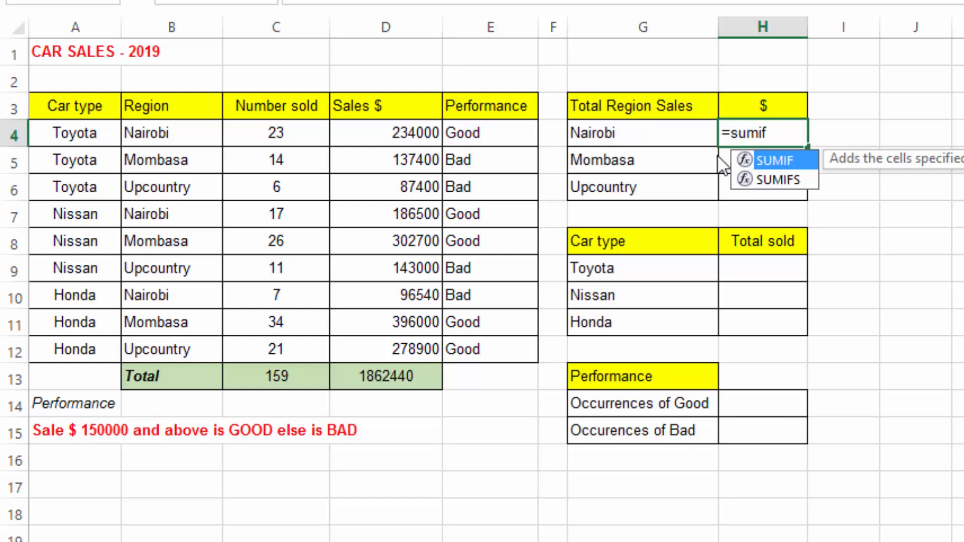
double_click(781, 160)
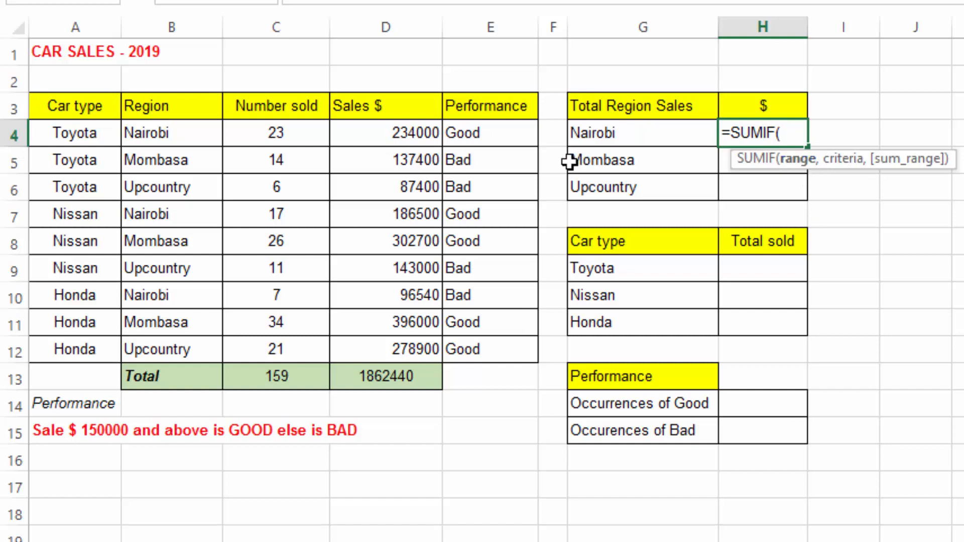
drag(173, 130, 172, 351)
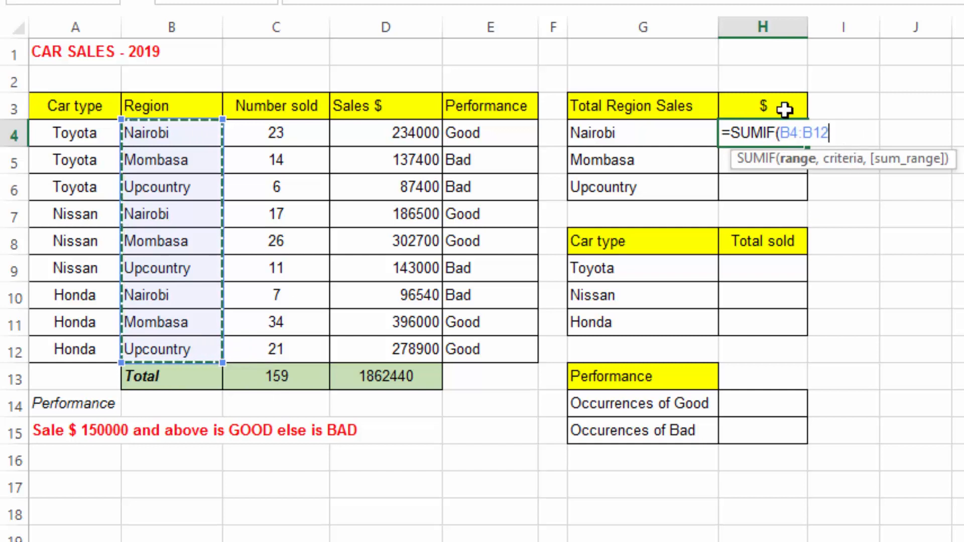
text(,"Nairobi)
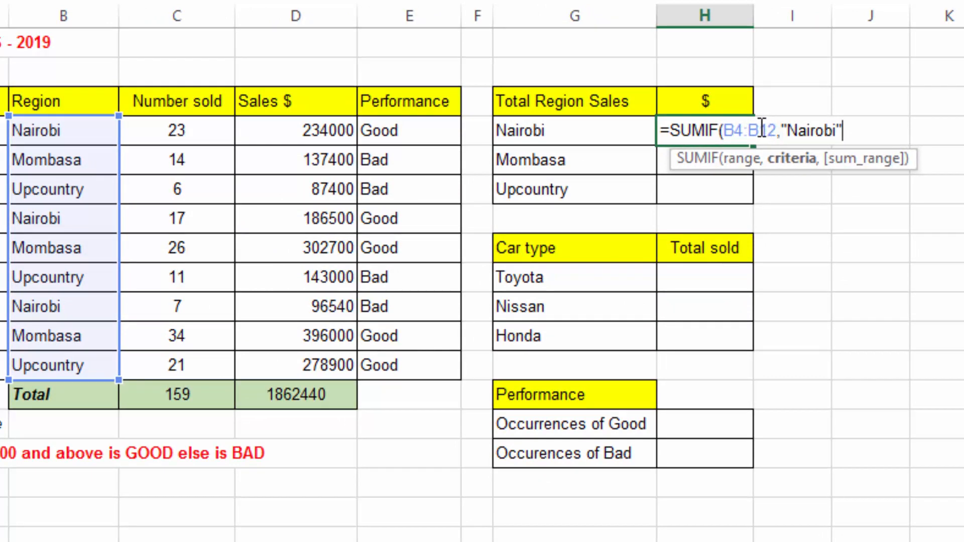
text(,)
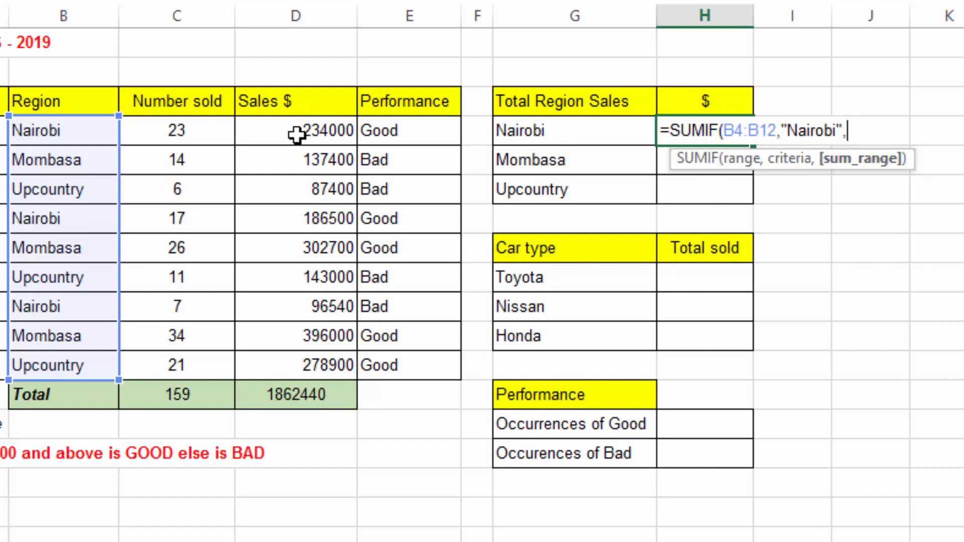
drag(310, 133, 297, 360)
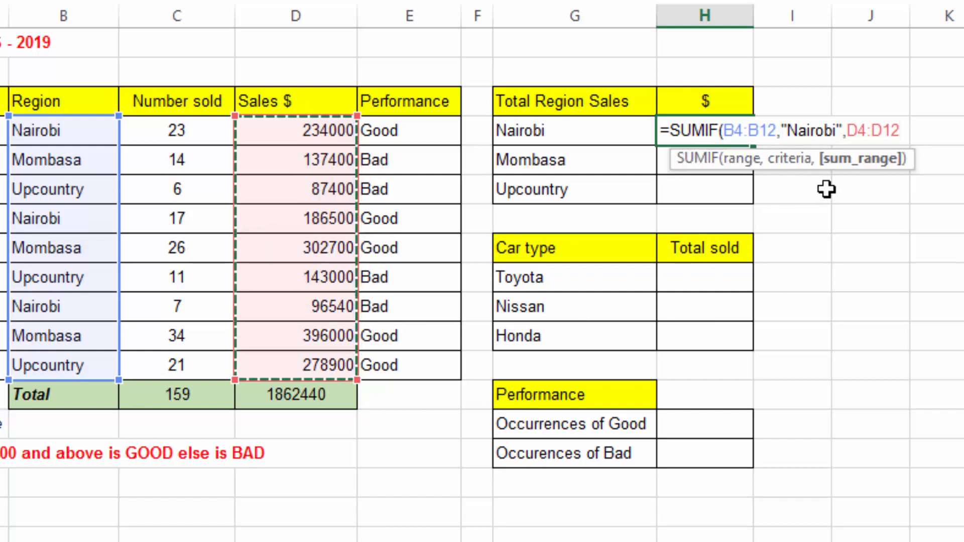
text())
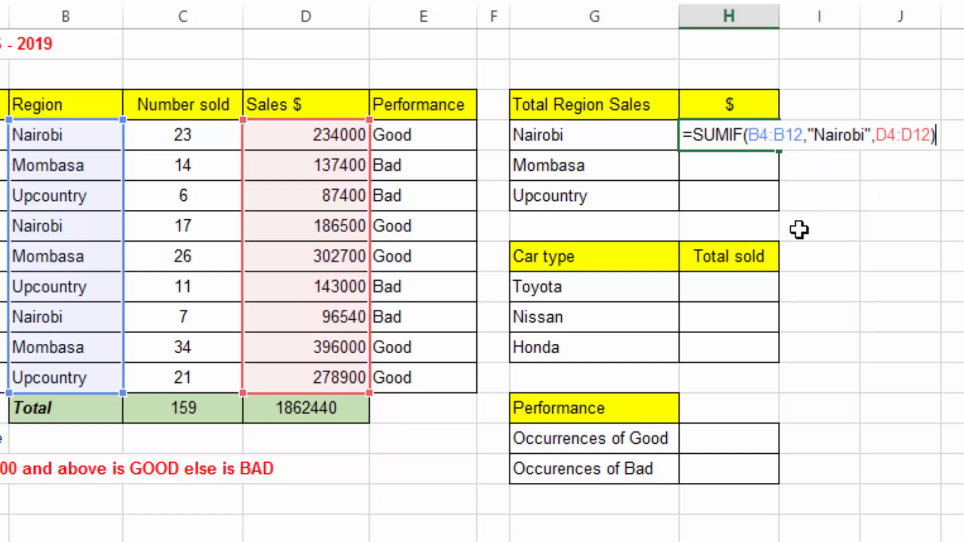
key(Return)
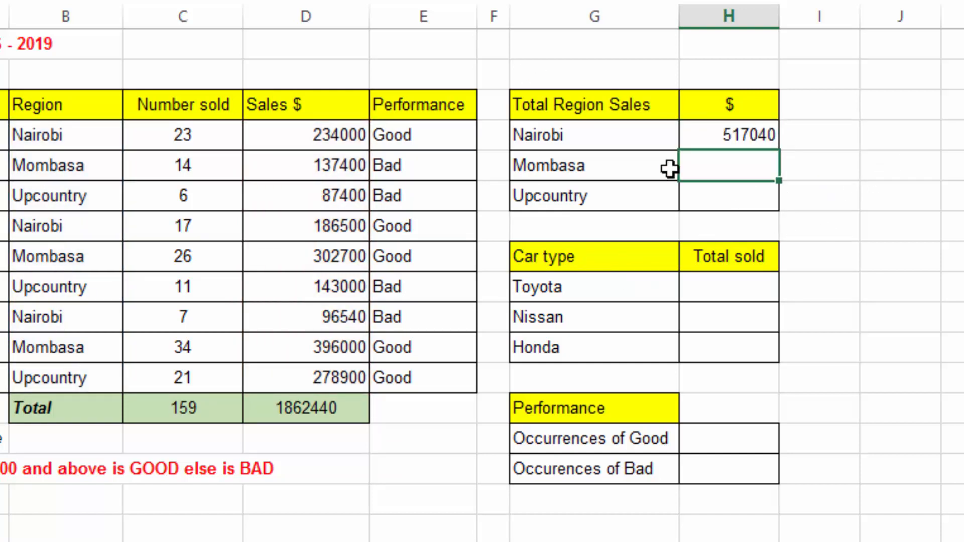
click(710, 135)
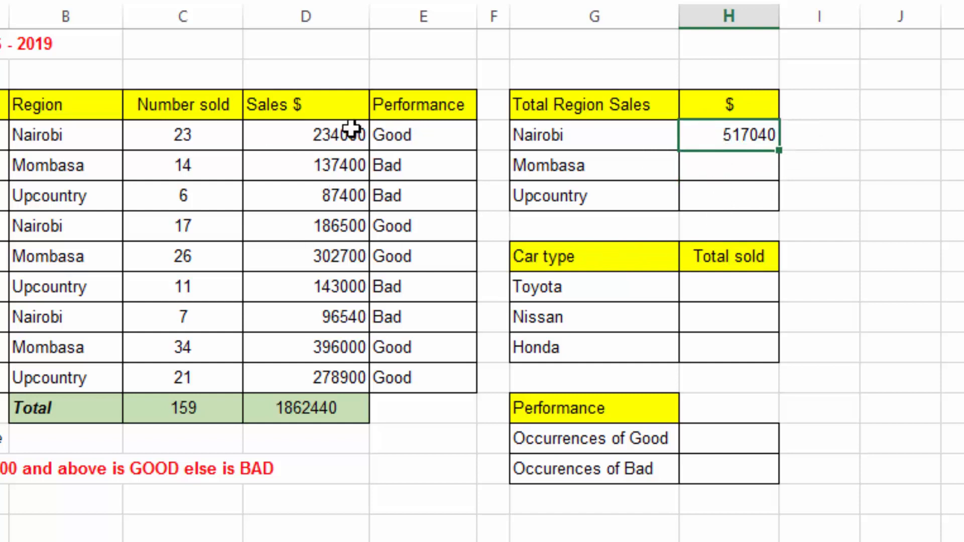
Step: Total the Mombasa sales in H5 with the formula =SUMIF(B4:B12,"Mombasa",D4:D12)
click(708, 164)
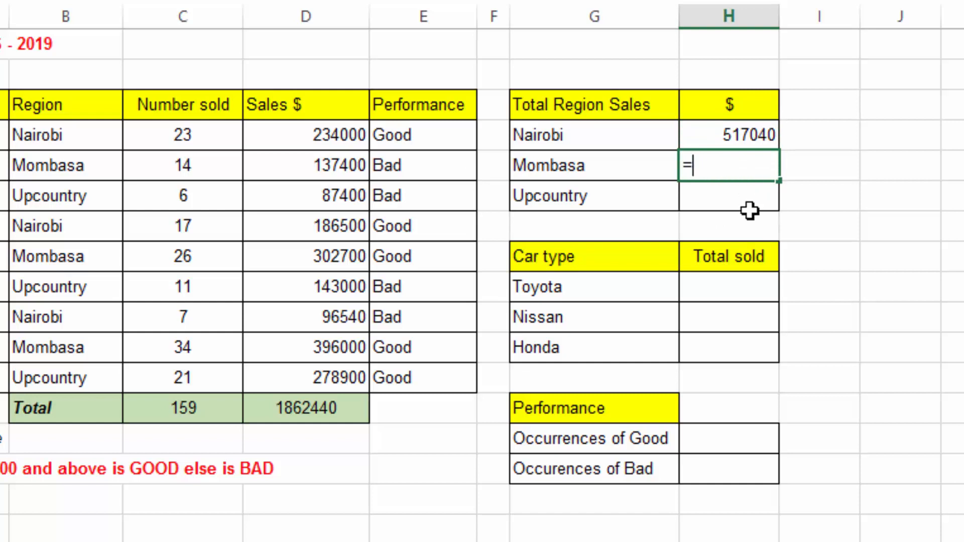
text(=sumi)
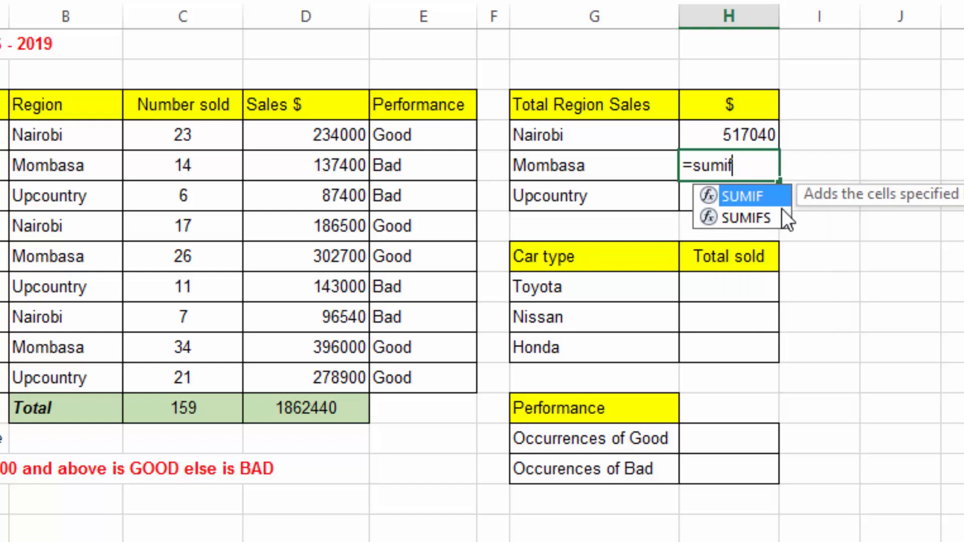
text(f)
double_click(755, 197)
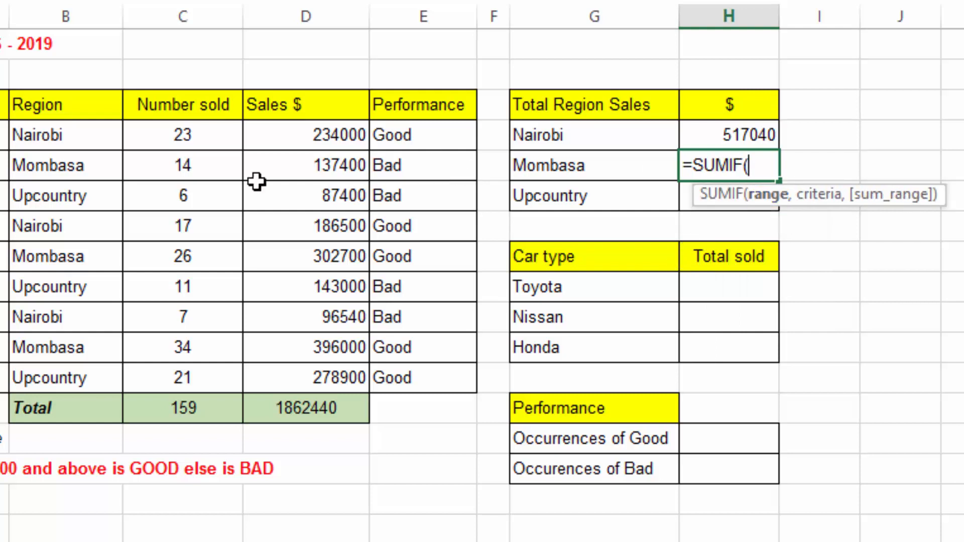
drag(65, 134, 71, 387)
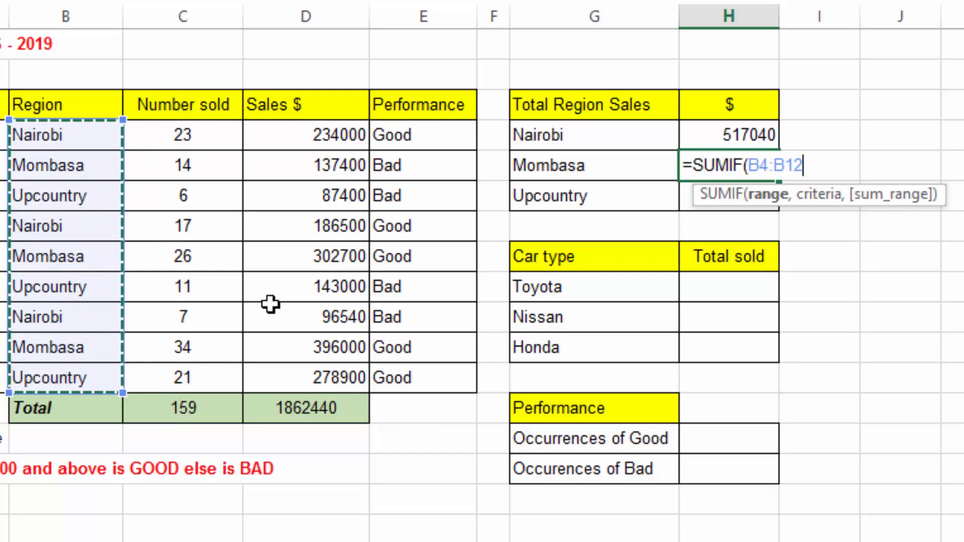
text(,"Mombasa)
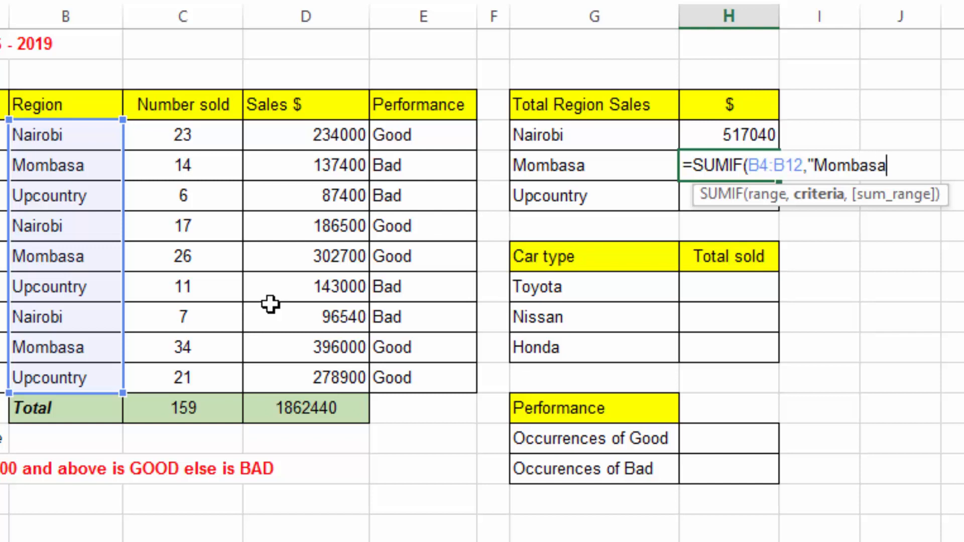
text(",)
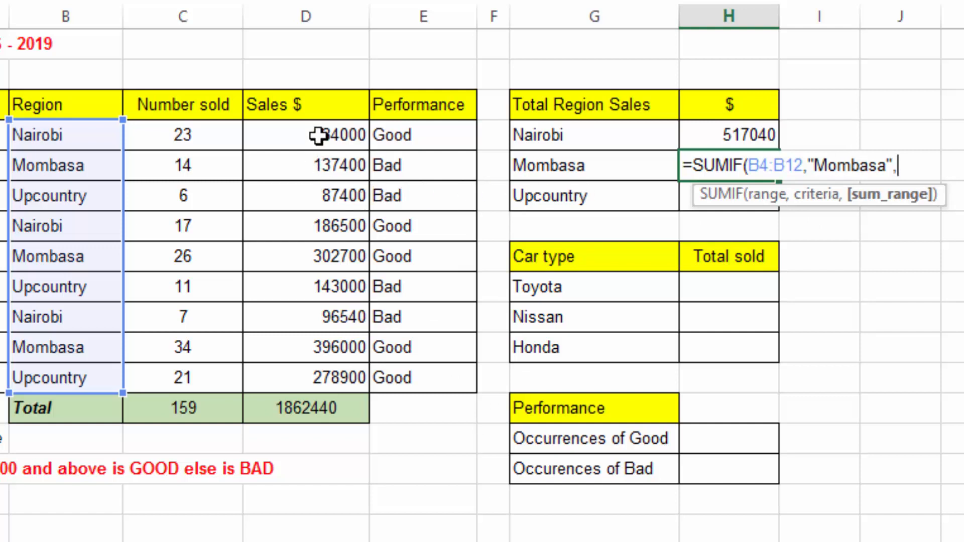
drag(319, 135, 318, 377)
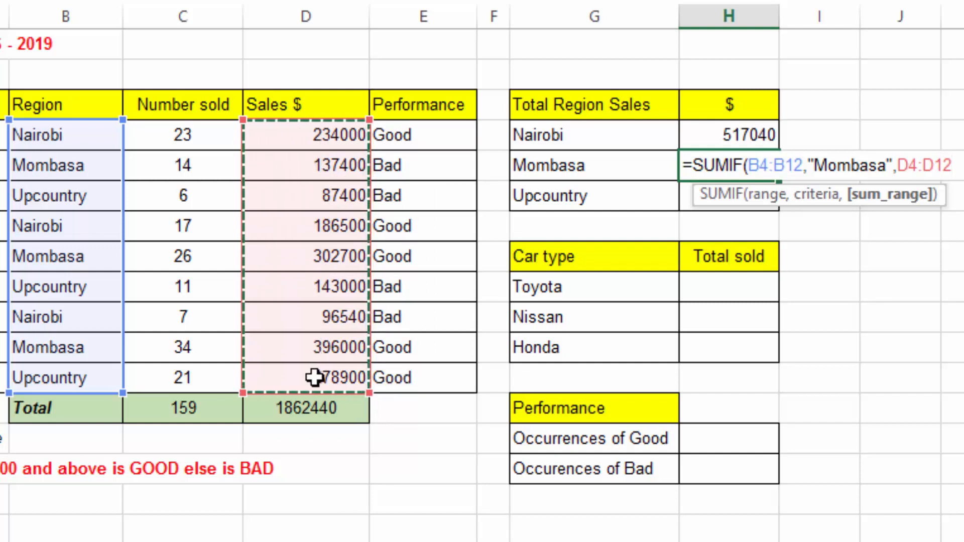
key(Return)
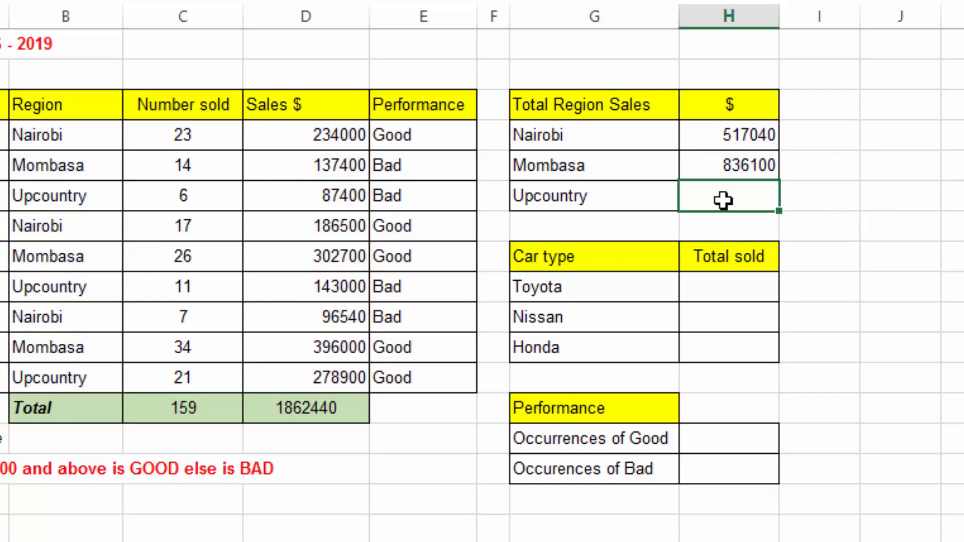
Step: Total the Upcountry sales in H6 with the formula =SUMIF(B4:B12,"Upcountry",D4:D12)
text(=)
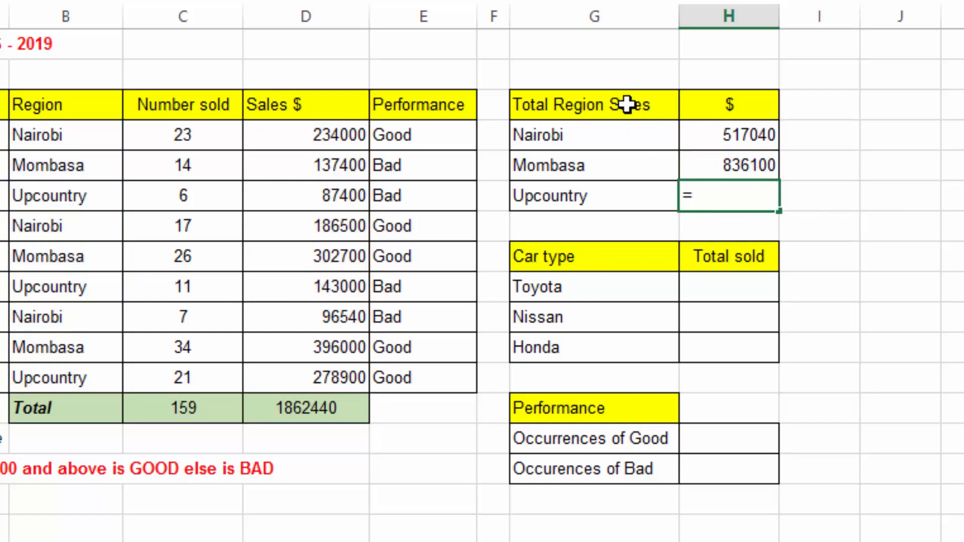
text(sumi)
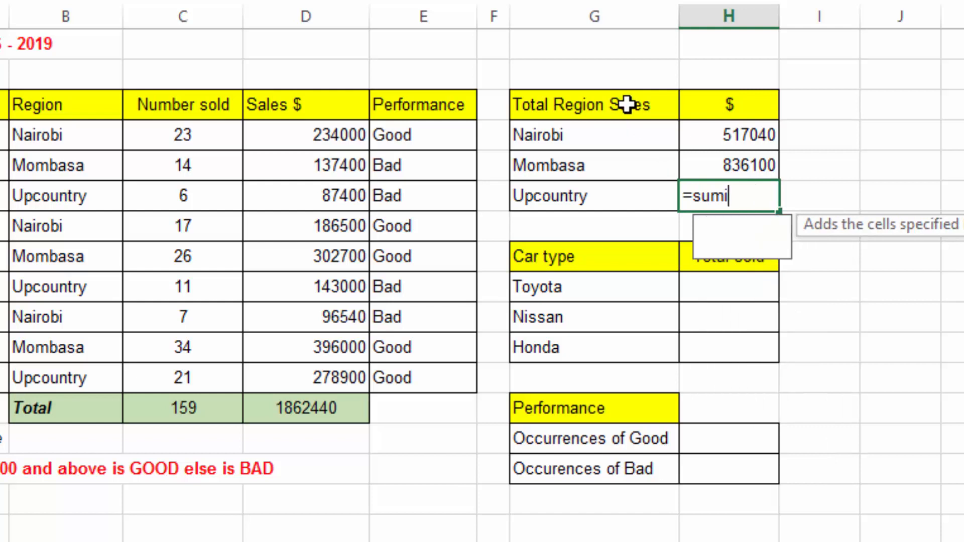
text(f)
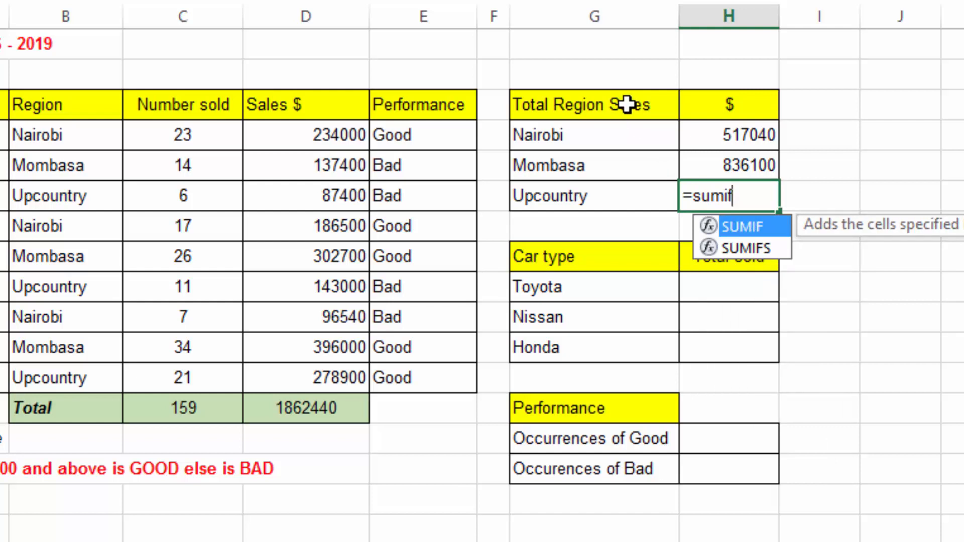
double_click(743, 226)
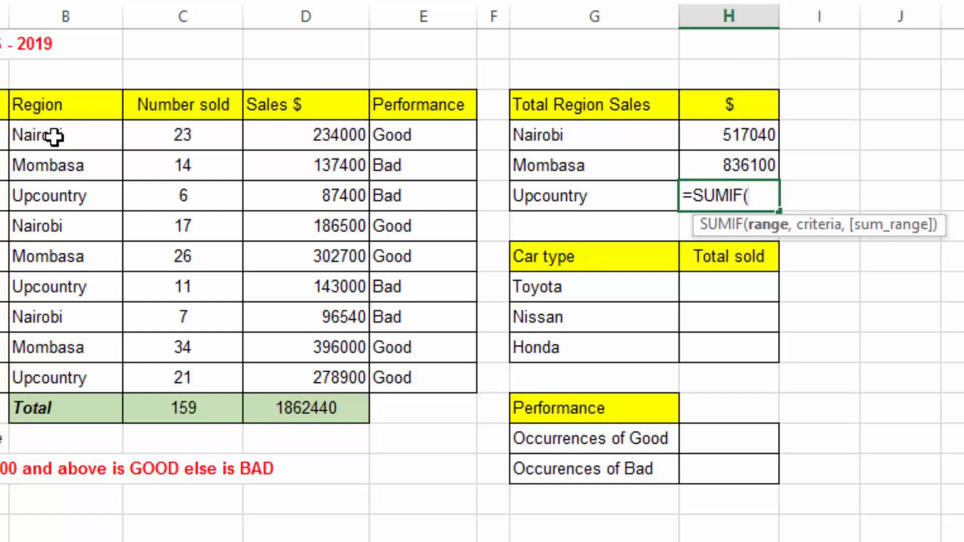
drag(54, 136, 47, 216)
drag(47, 295, 47, 372)
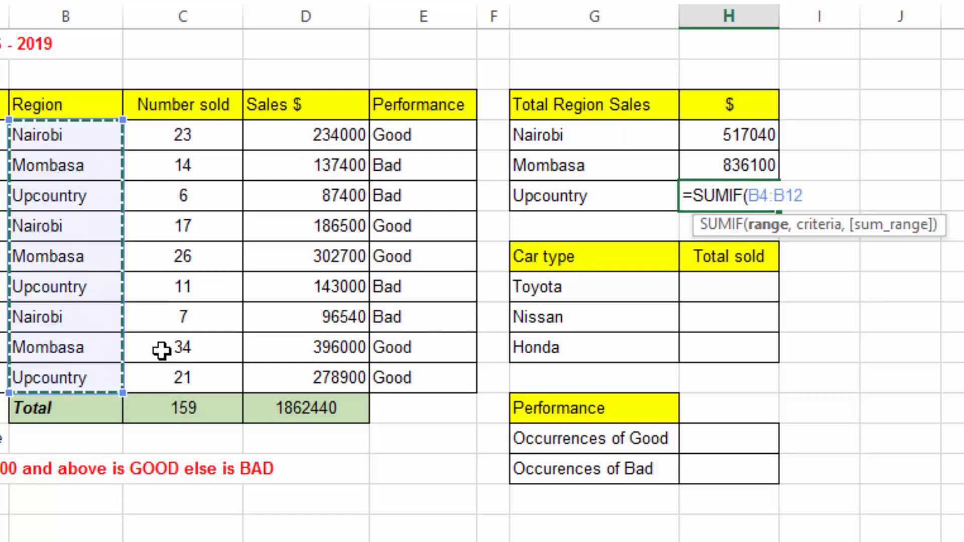
text(,"Upcountry)
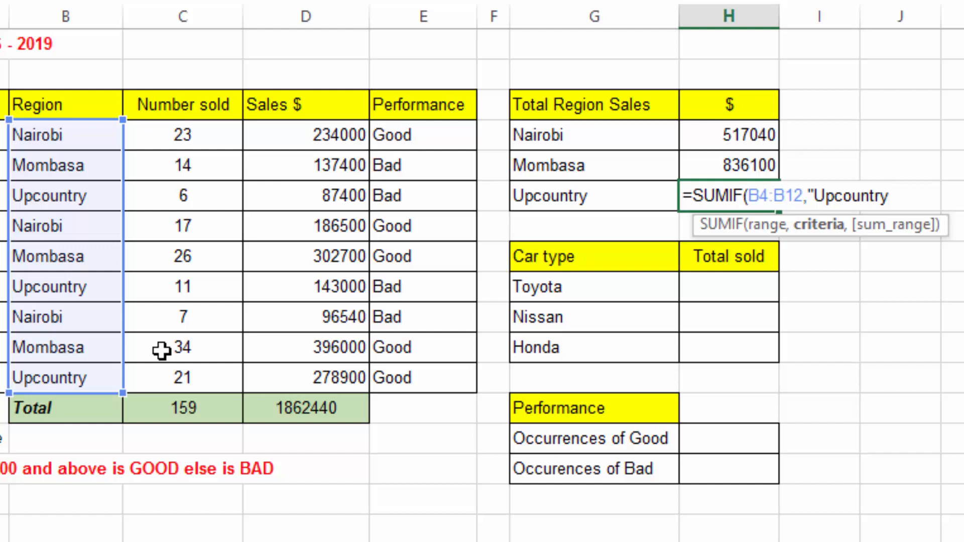
text(",)
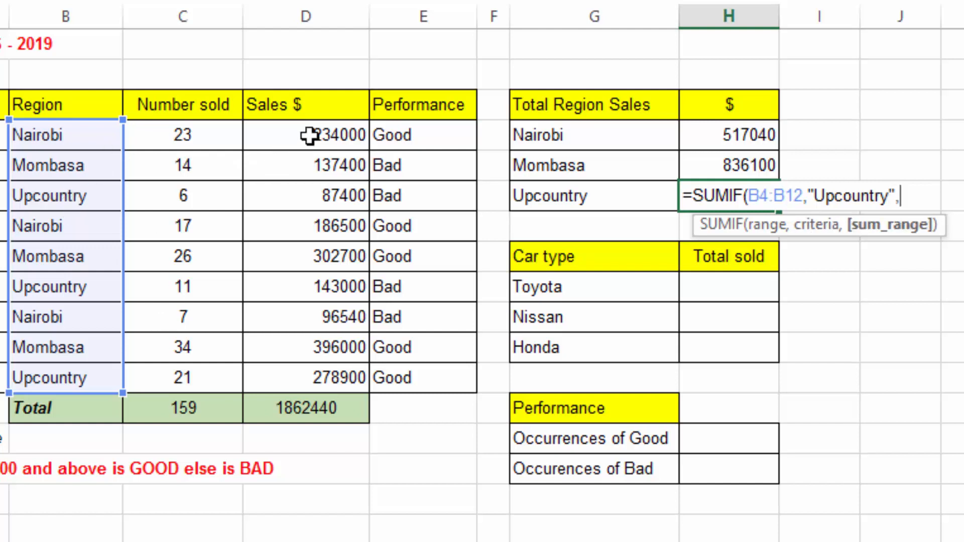
drag(322, 134, 306, 378)
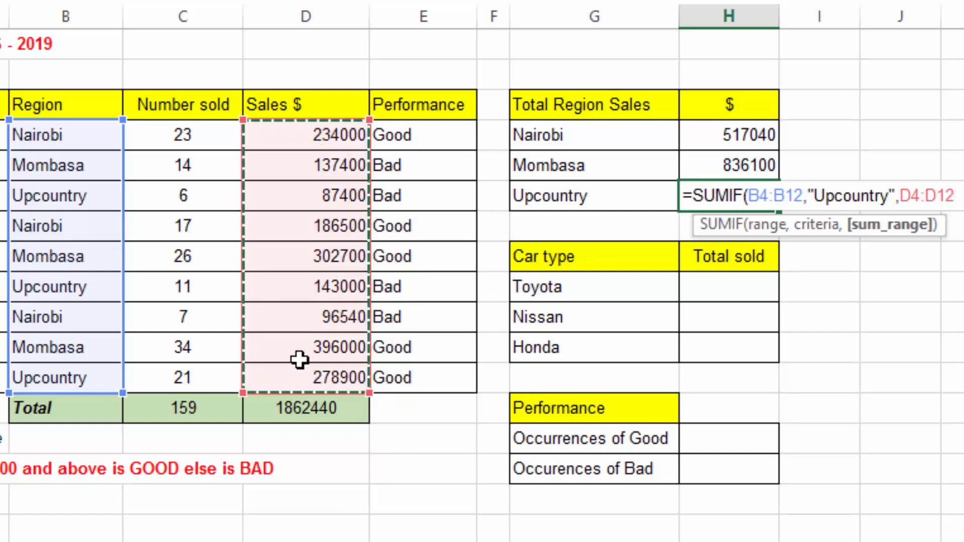
text())
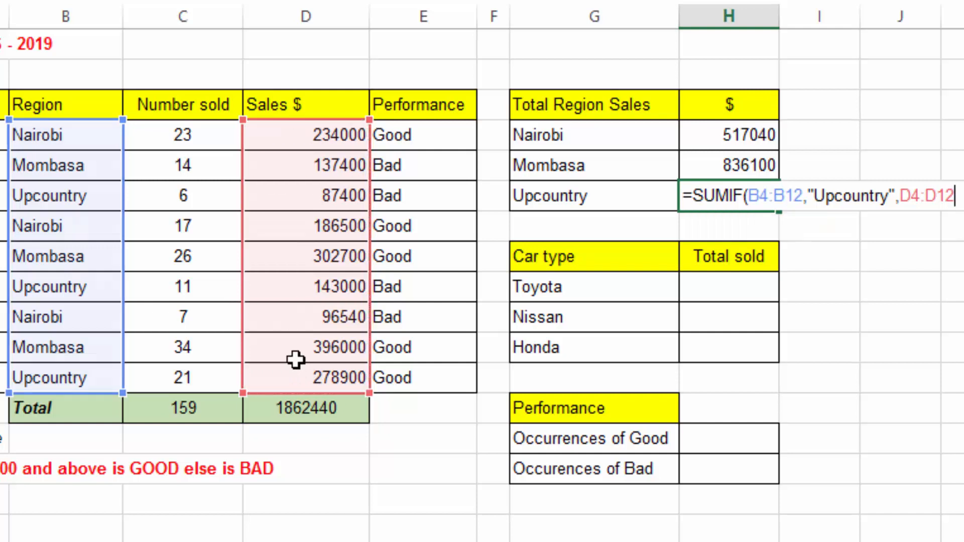
key(Return)
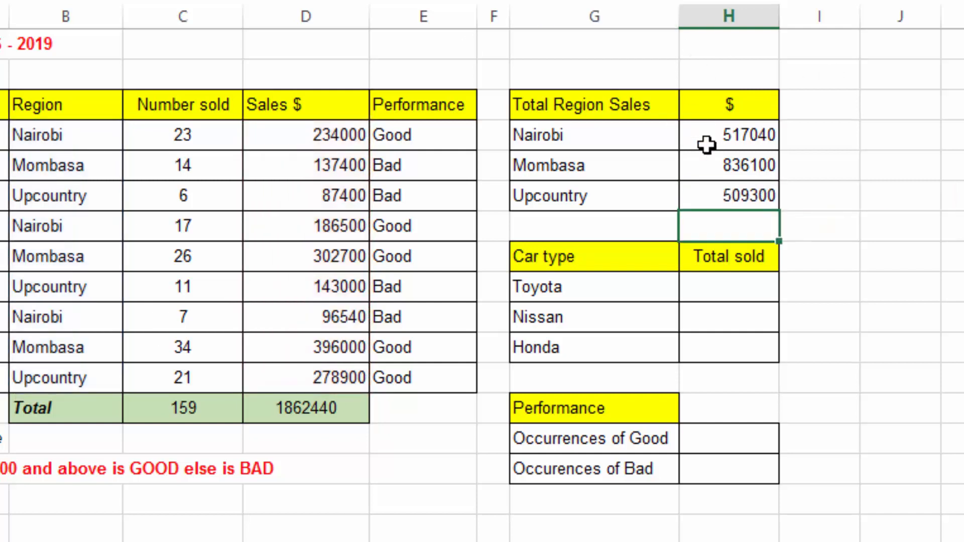
click(734, 133)
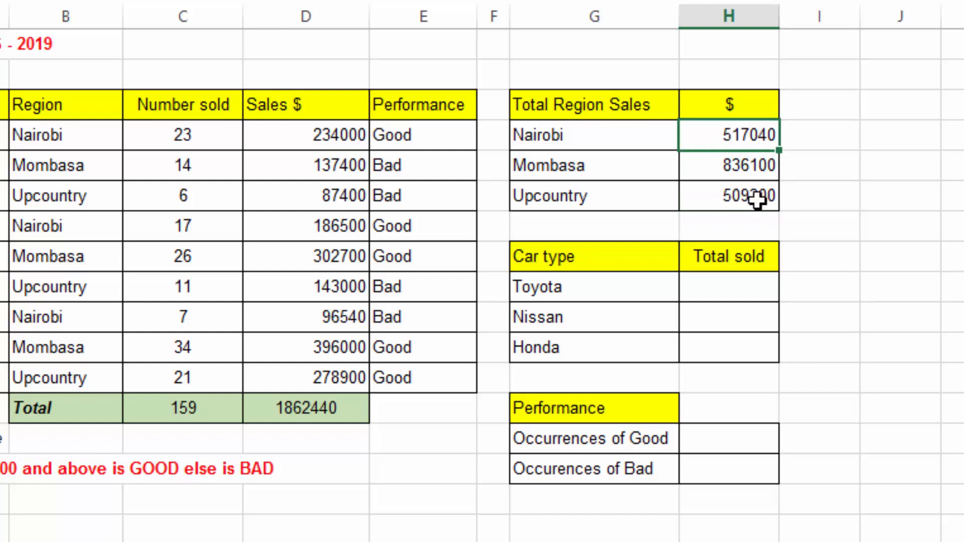
click(752, 166)
click(752, 199)
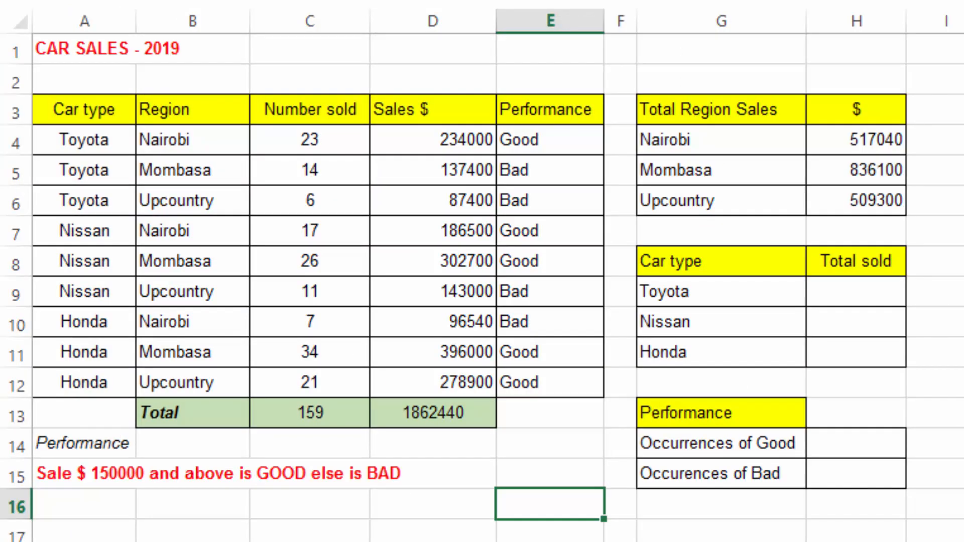
click(962, 181)
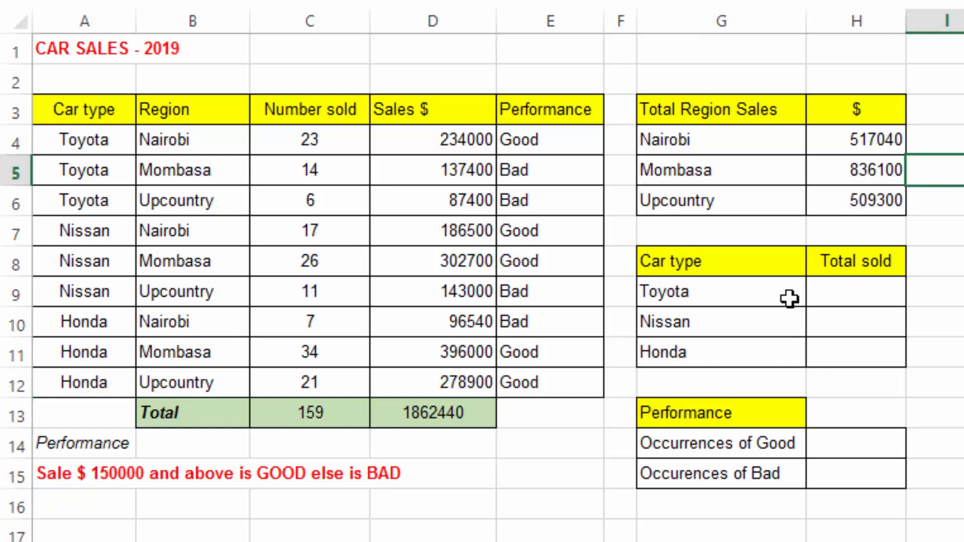
Step: Total the Toyota cars sold in H9 with the formula =SUMIF(A4:A12,"Toyota",C4:C12)
click(833, 289)
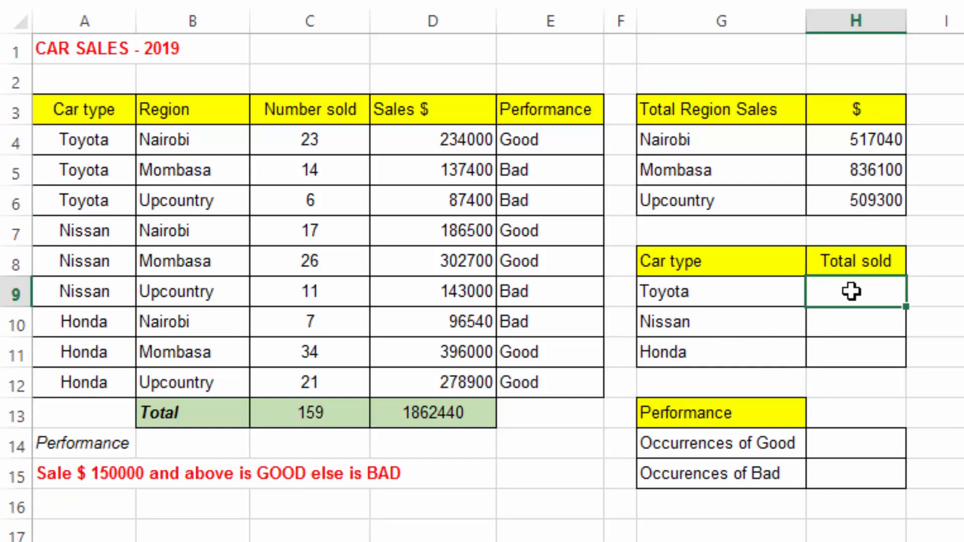
click(837, 325)
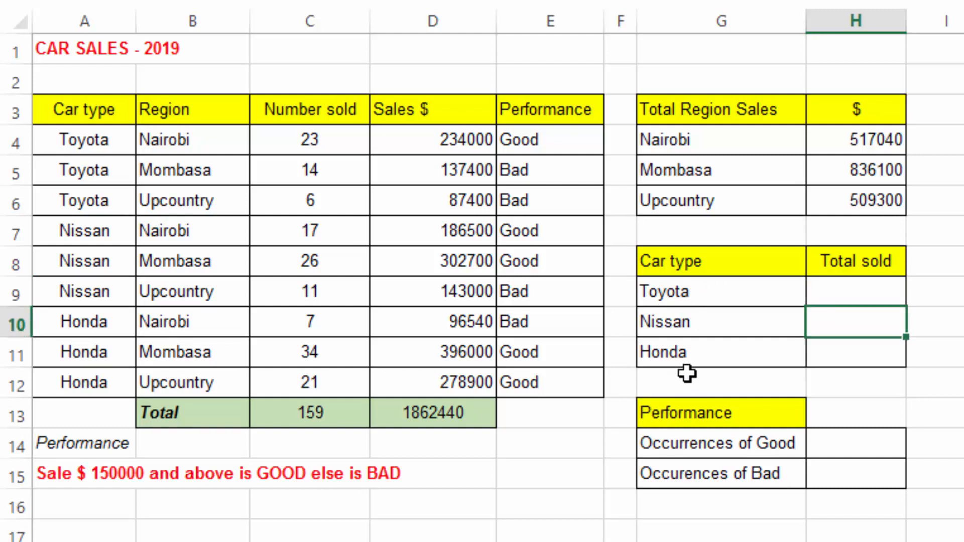
click(836, 352)
drag(310, 146, 315, 382)
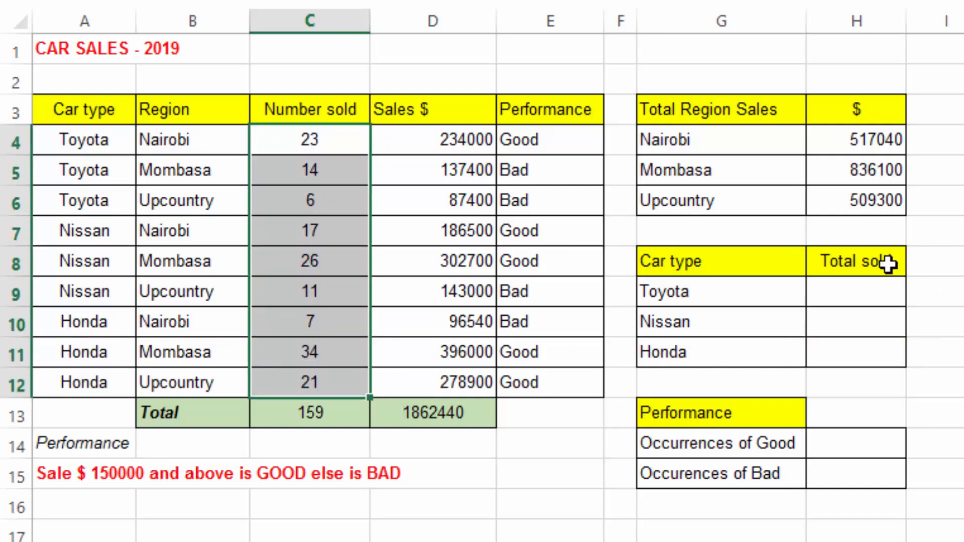
click(834, 289)
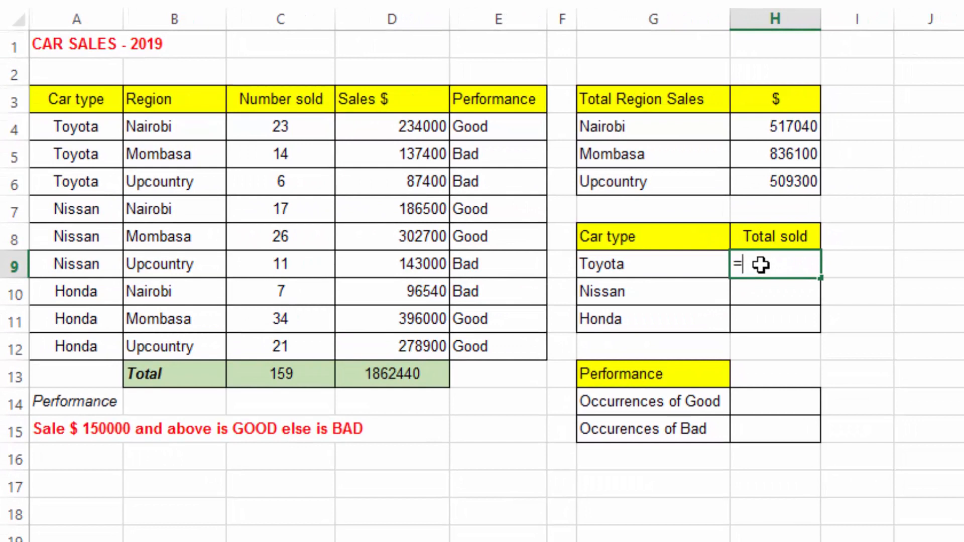
text(sumif)
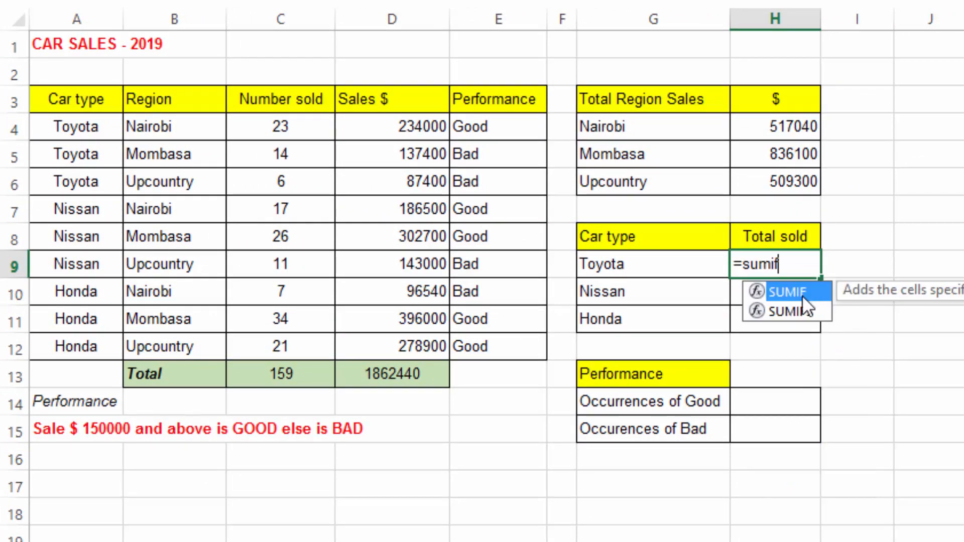
double_click(796, 290)
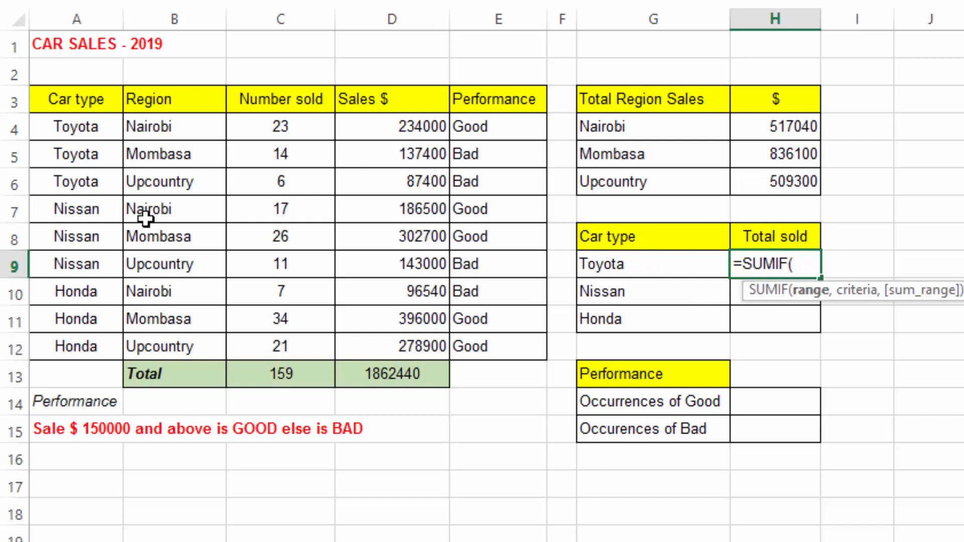
drag(85, 127, 85, 345)
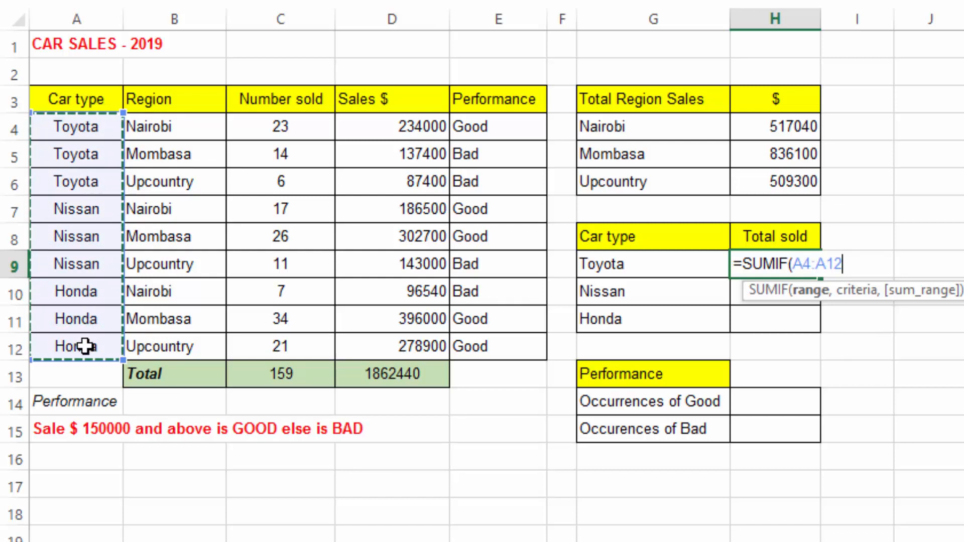
text(,"Toyota)
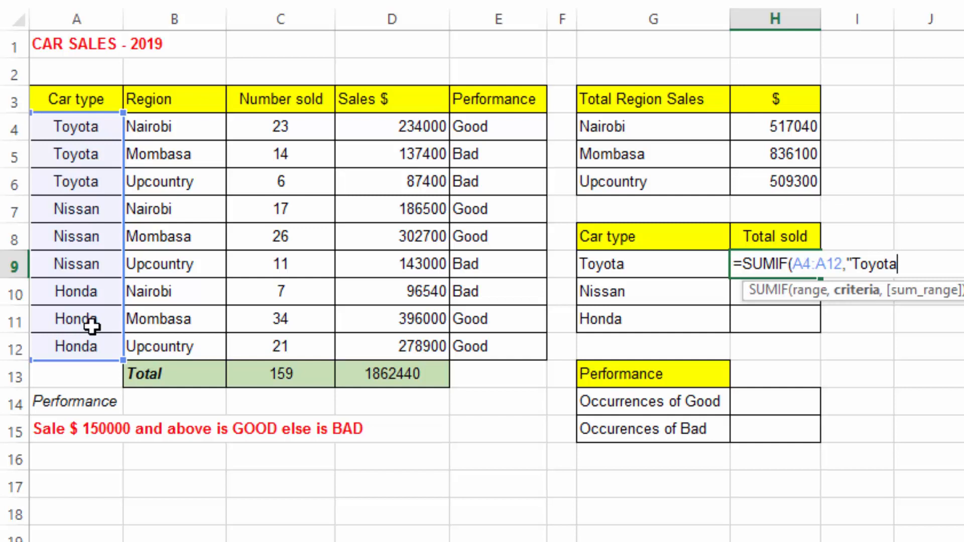
text(,)
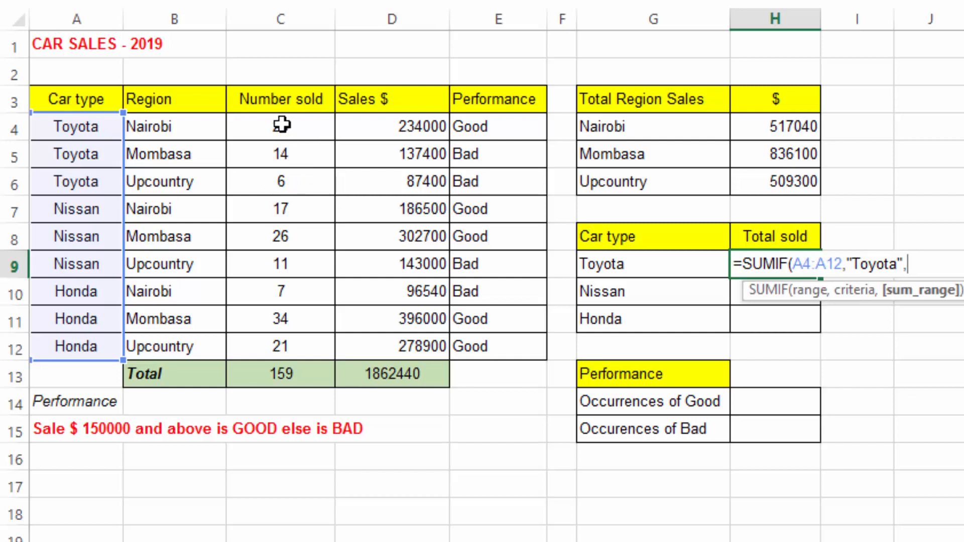
drag(282, 125, 284, 346)
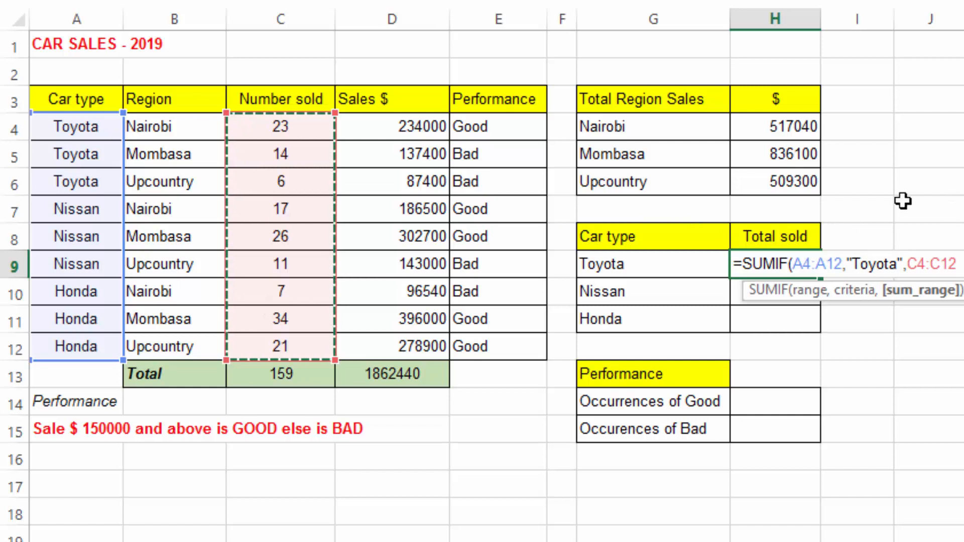
text())
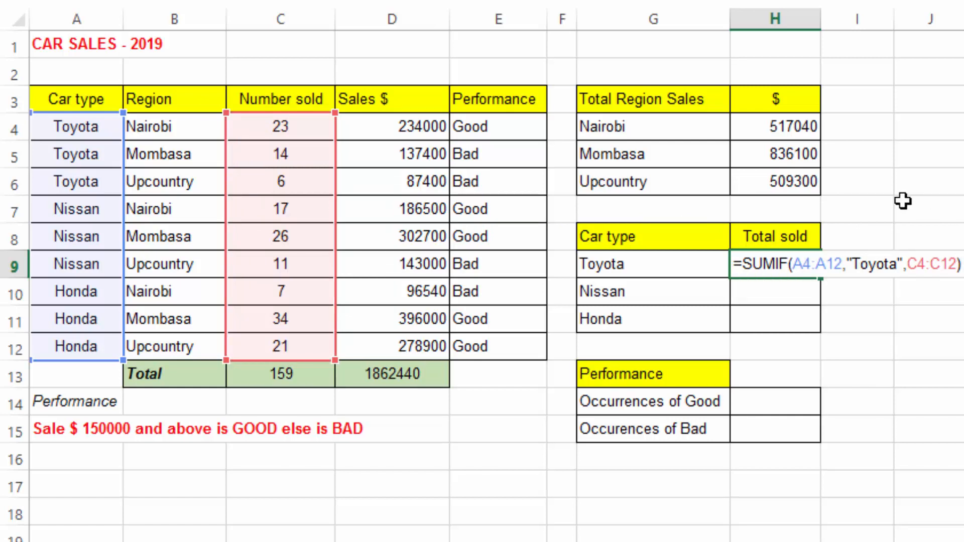
key(Return)
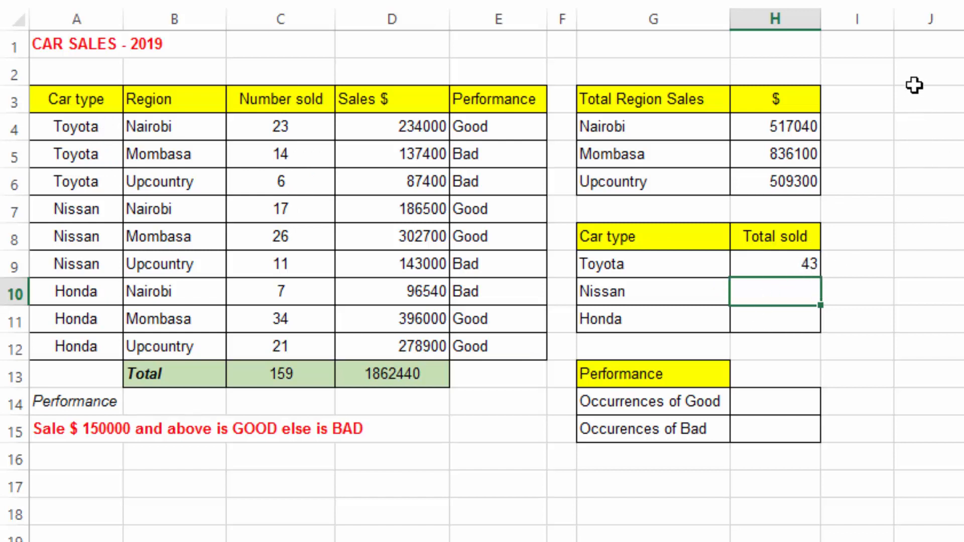
Step: Total the Nissan cars sold in H10 with the formula =SUMIF(A4:A12,"Nissan",C4:C12)
text(sumif)
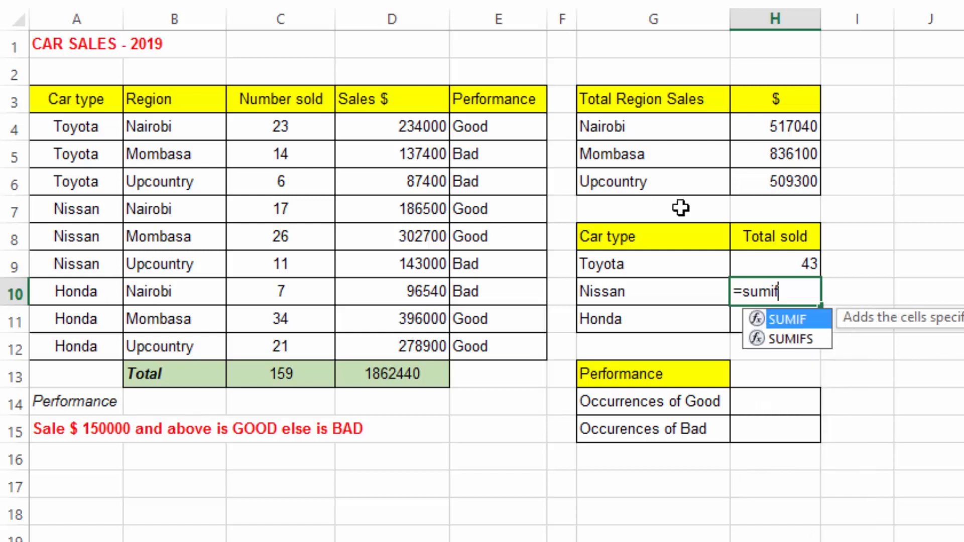
double_click(801, 319)
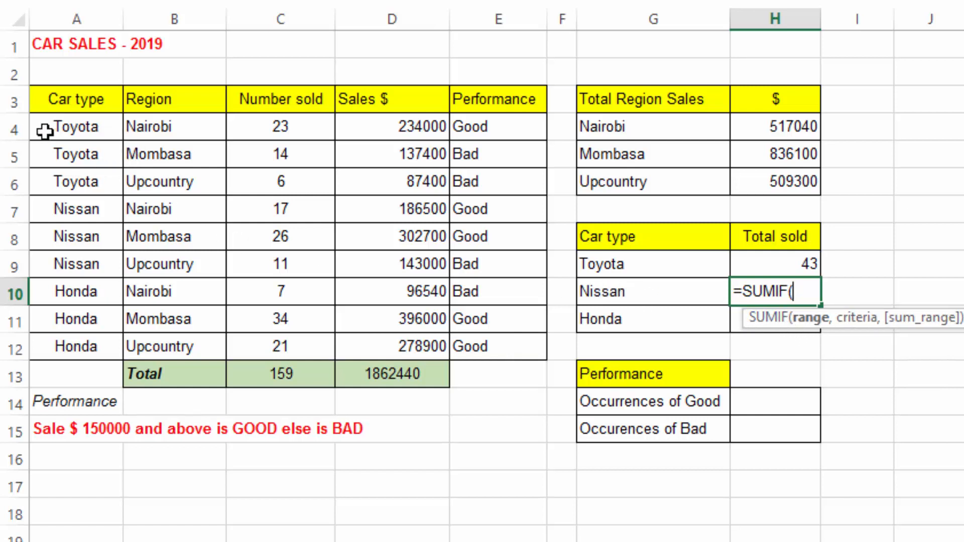
drag(64, 126, 71, 338)
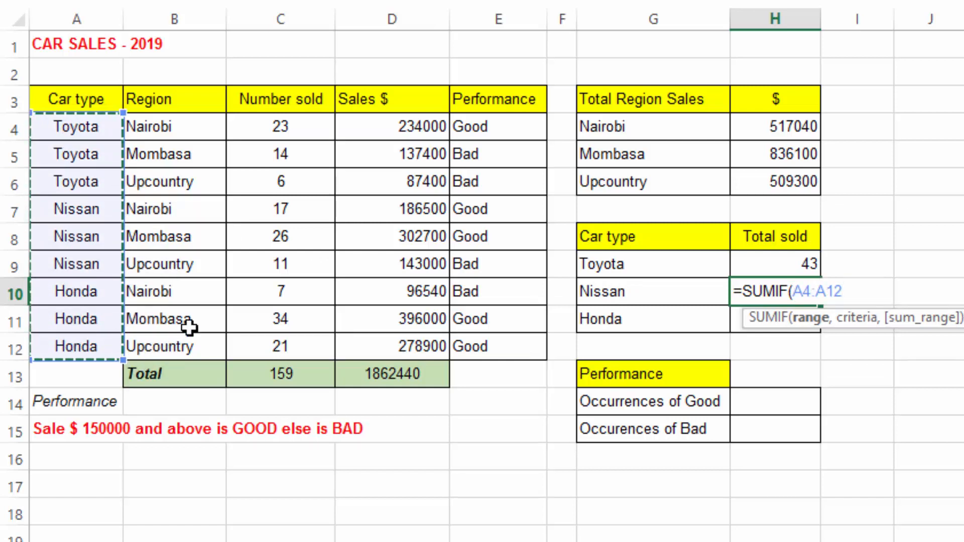
text(,)
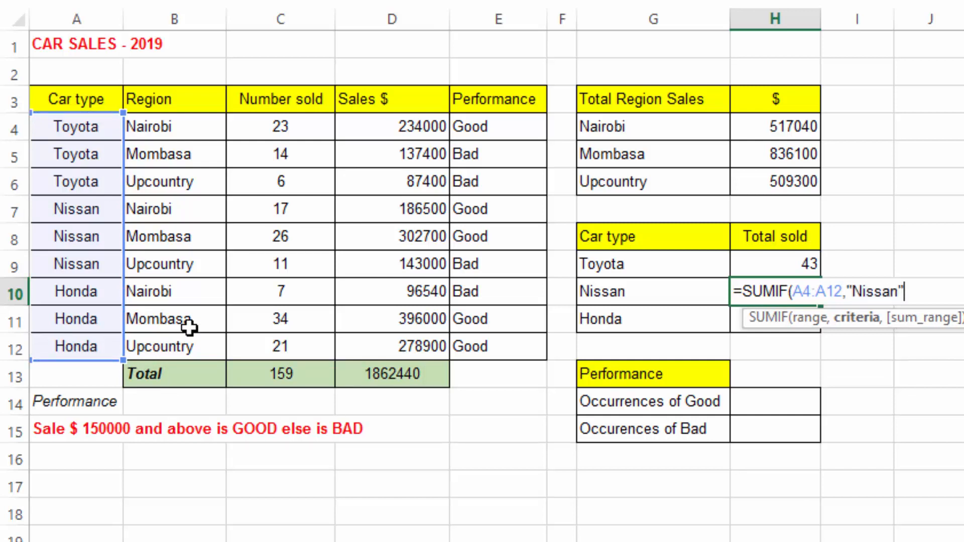
text("Nissan",)
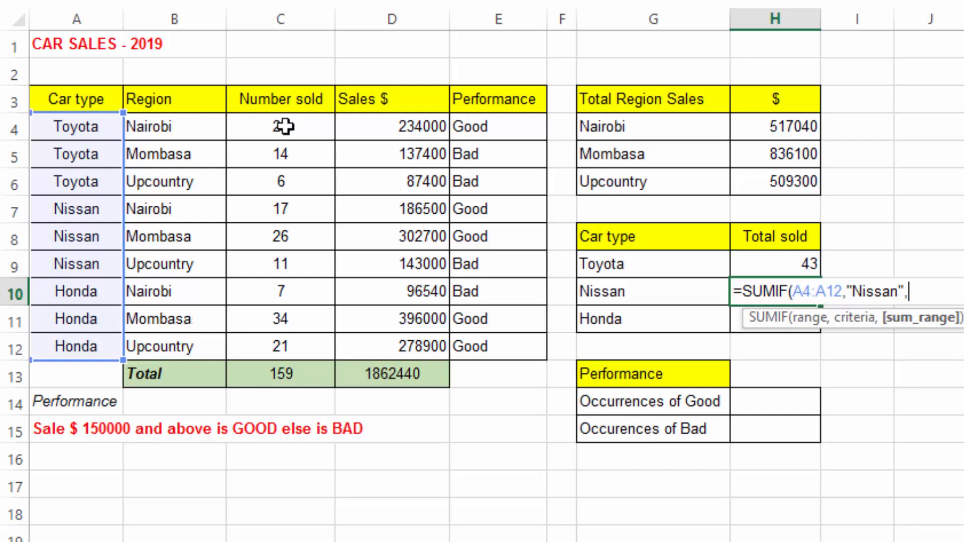
drag(284, 127, 282, 343)
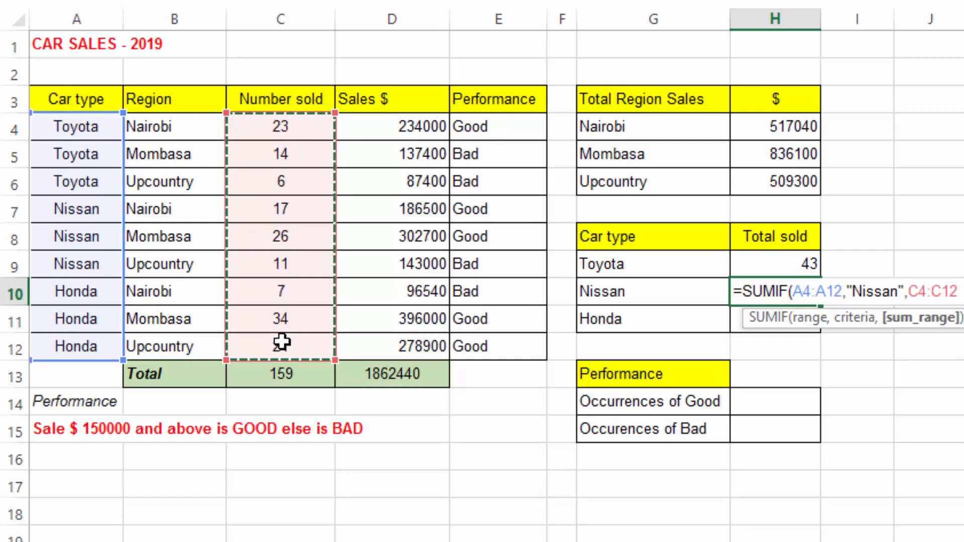
key(Return)
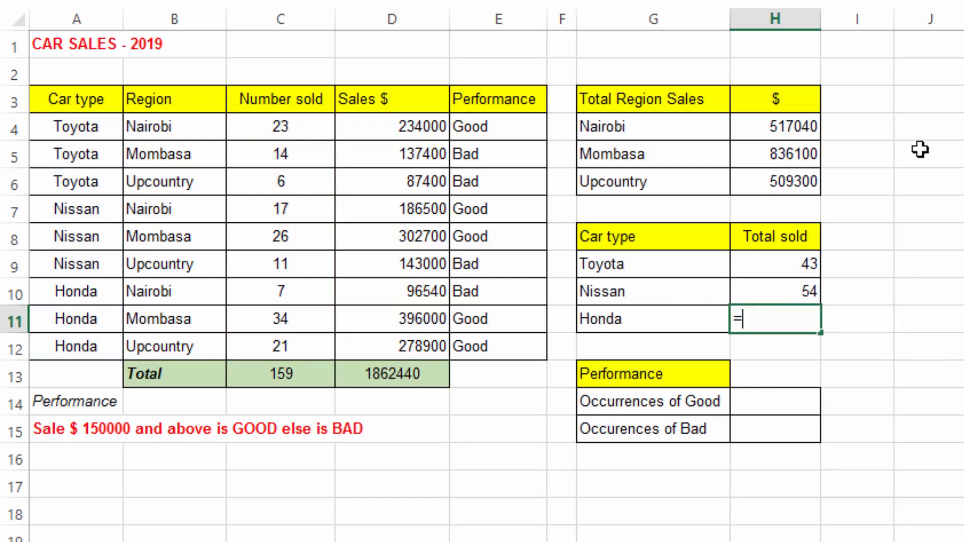
Step: Total the Honda cars sold in H11 with the formula =SUMIF(A4:A12,"Honda",C4:C12)
text(=sumi)
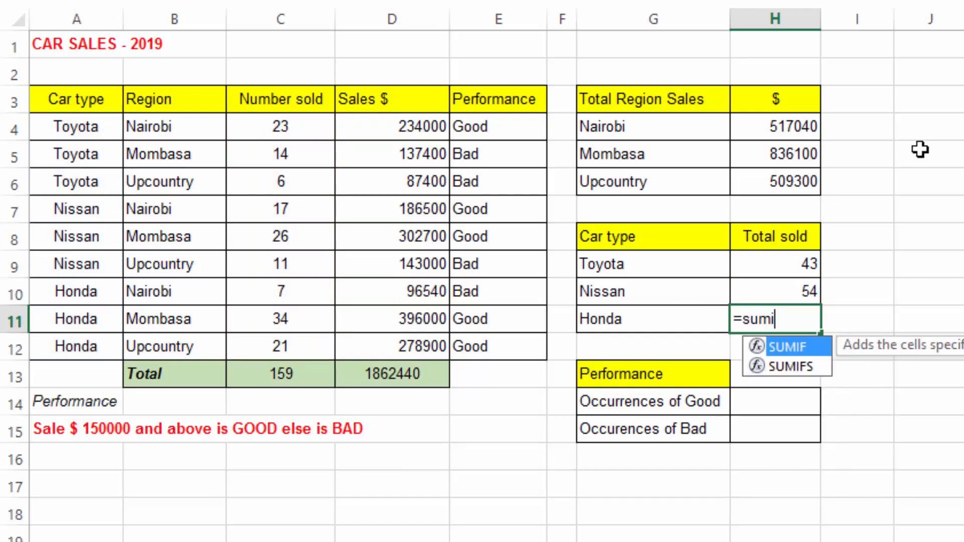
text(f)
double_click(799, 347)
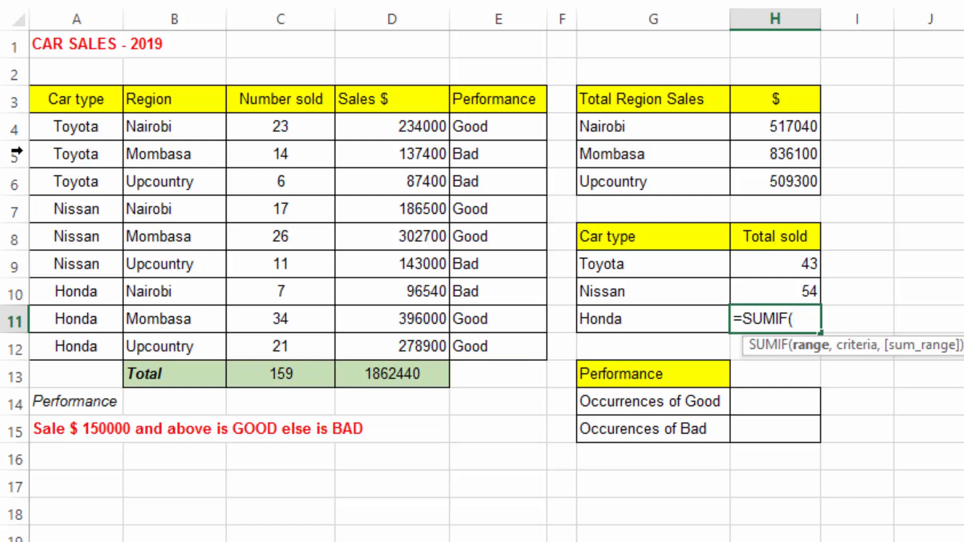
drag(74, 126, 91, 344)
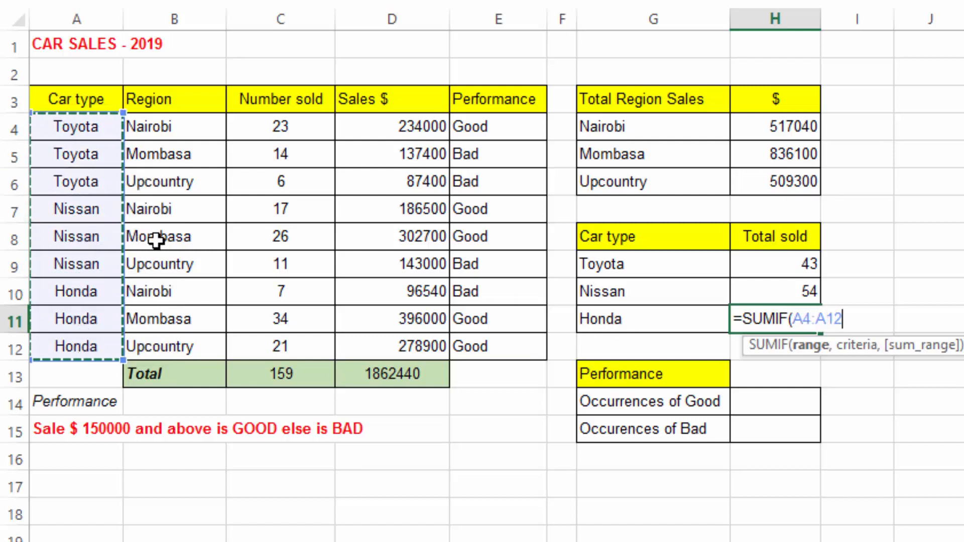
text(,"Hond)
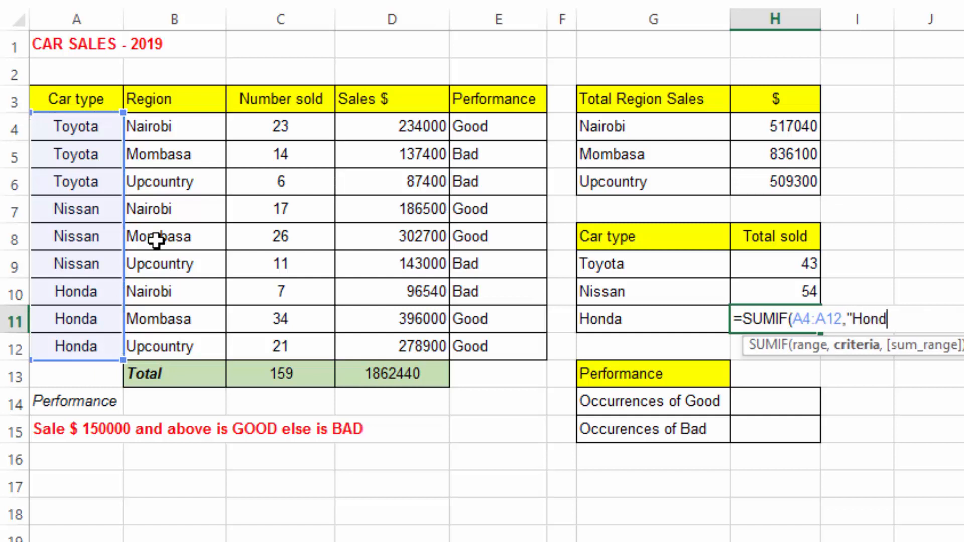
text(a",)
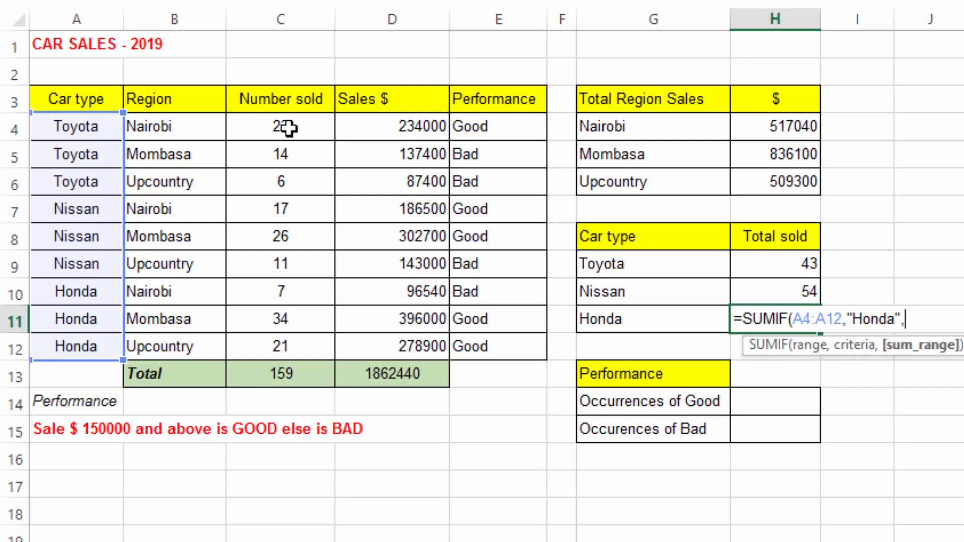
drag(290, 126, 290, 351)
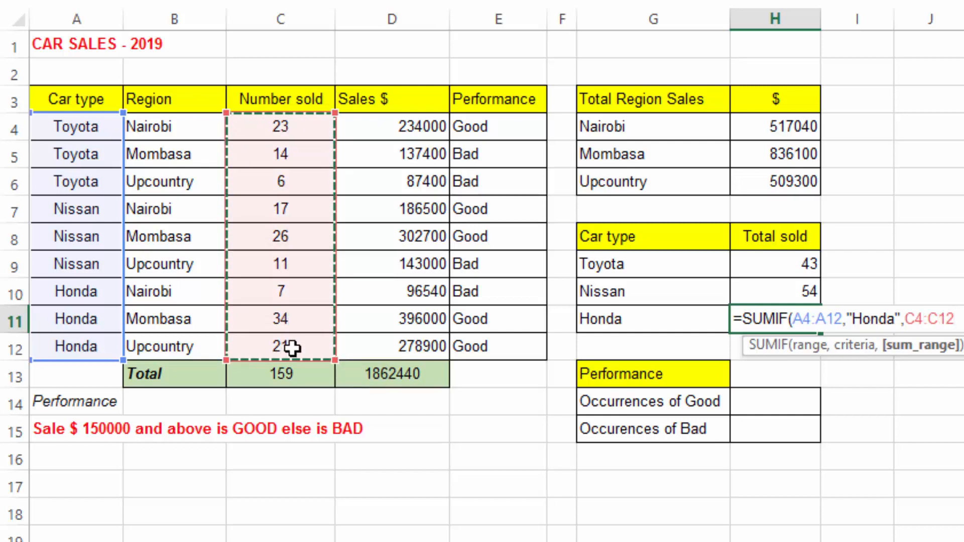
key(Return)
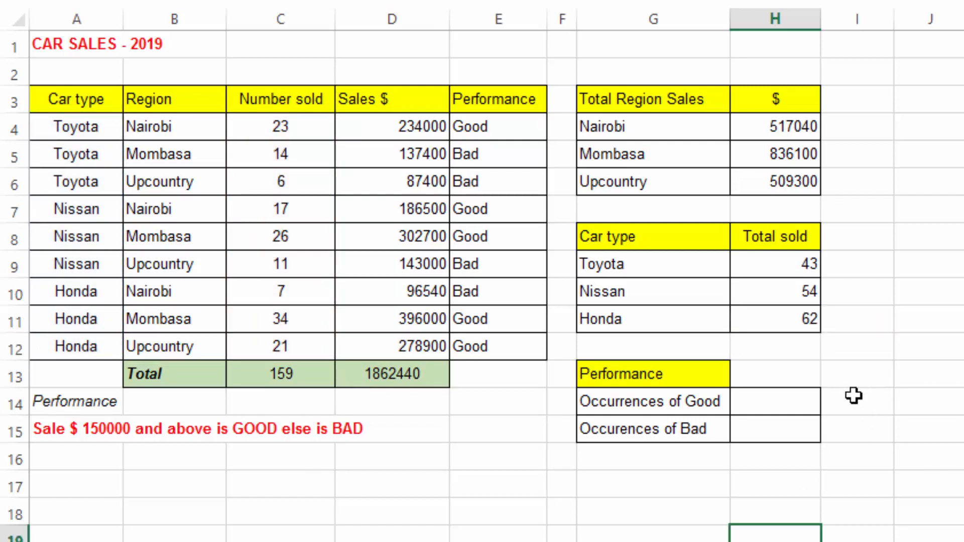
Step: Count the Good performance ratings in H14 with the formula =COUNTIF(E4:E12,"Good")
click(752, 404)
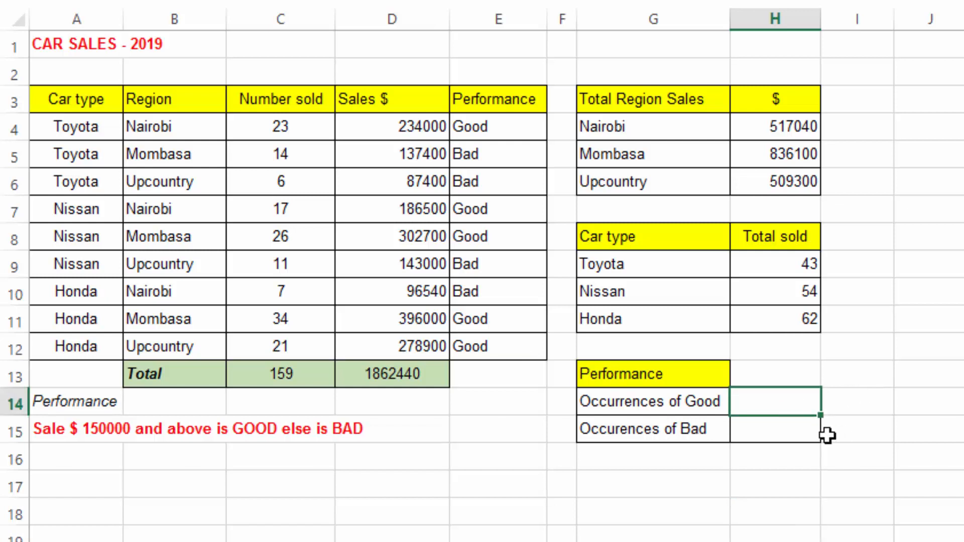
text(=coun)
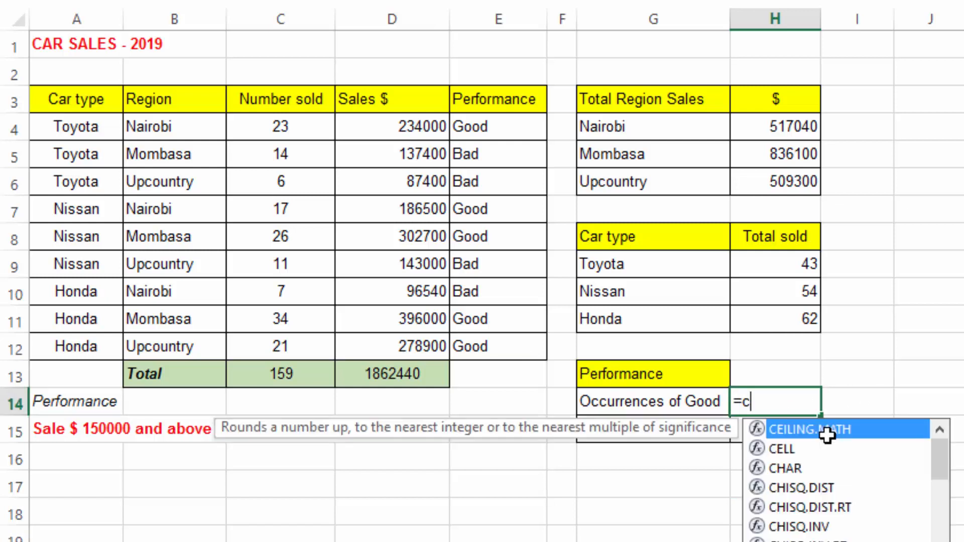
text(if)
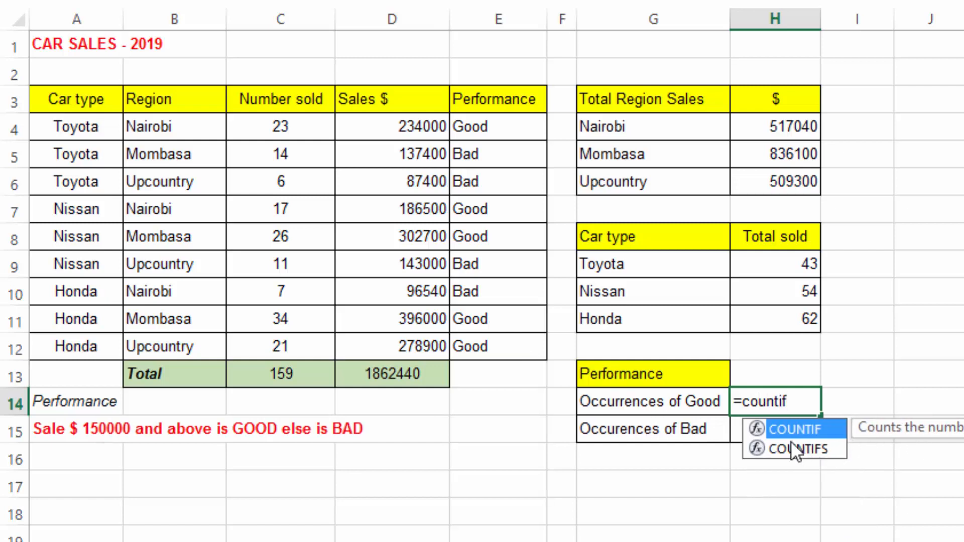
double_click(802, 430)
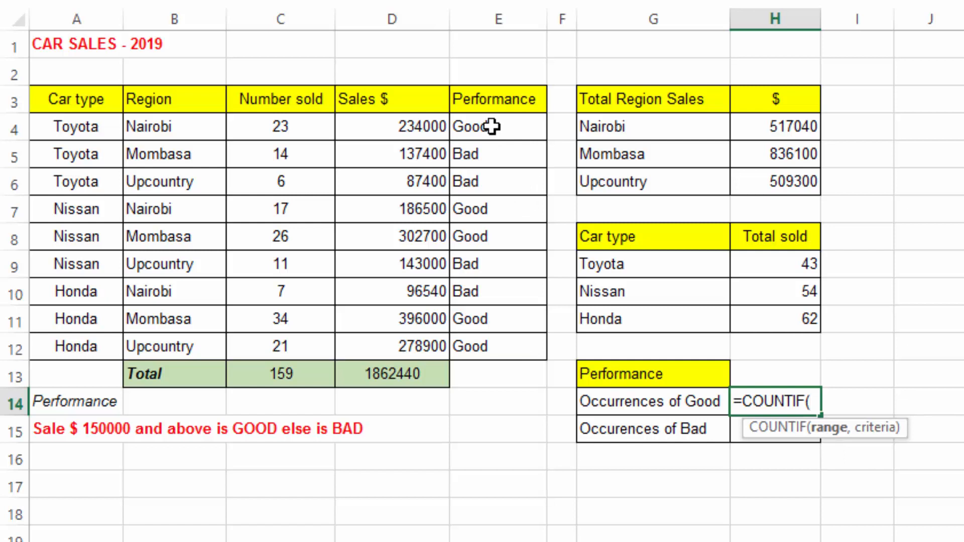
drag(491, 126, 484, 346)
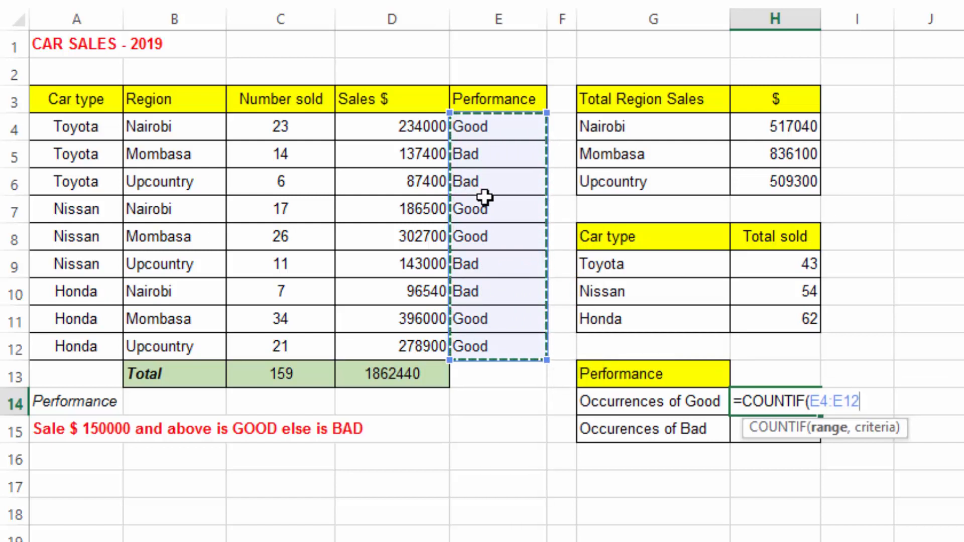
text(,)
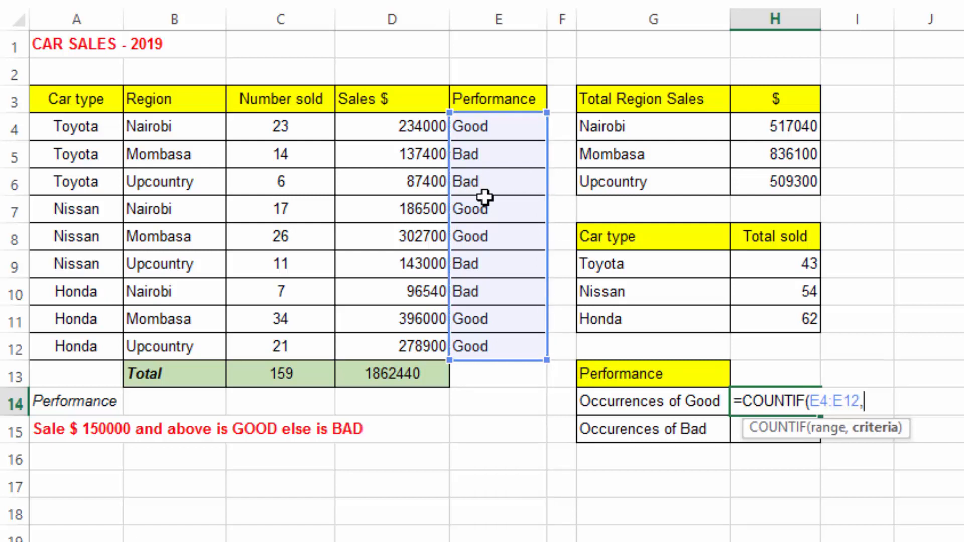
text("Good)
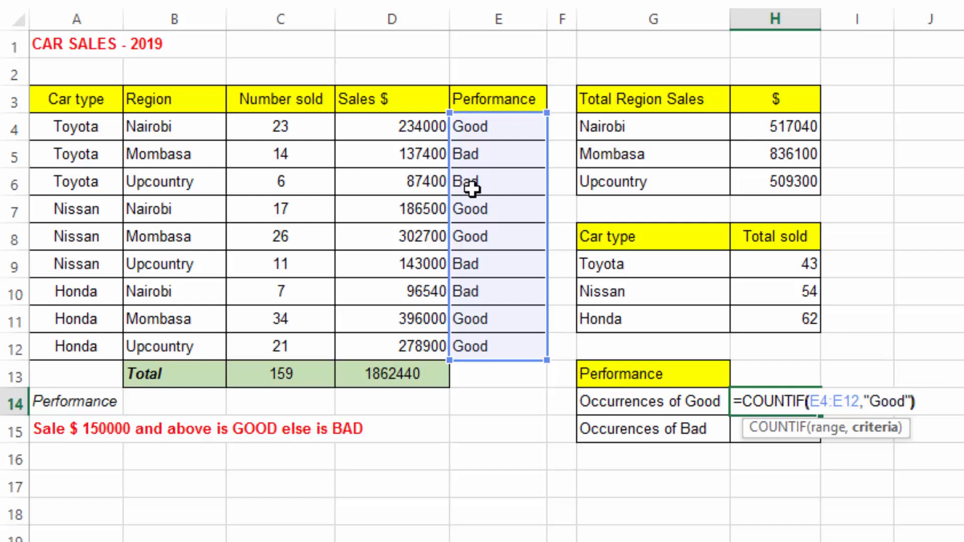
key(Return)
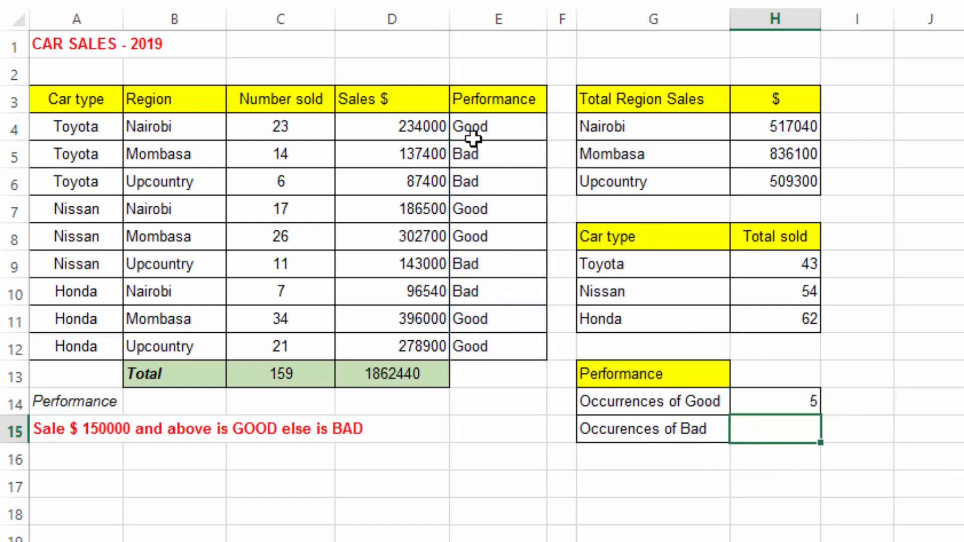
Step: Check each Good rating in the Performance column against the count of Good occurrences
click(486, 129)
click(475, 210)
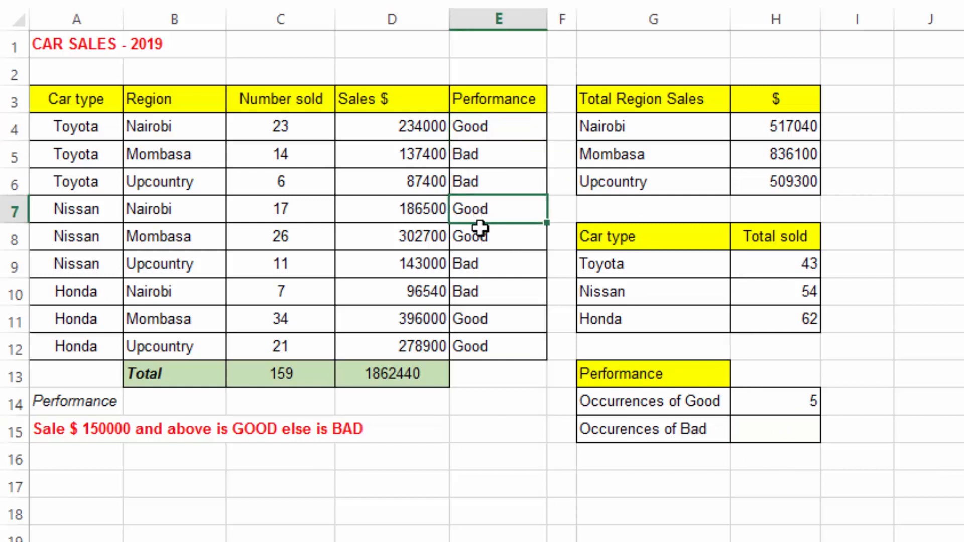
click(474, 238)
click(484, 321)
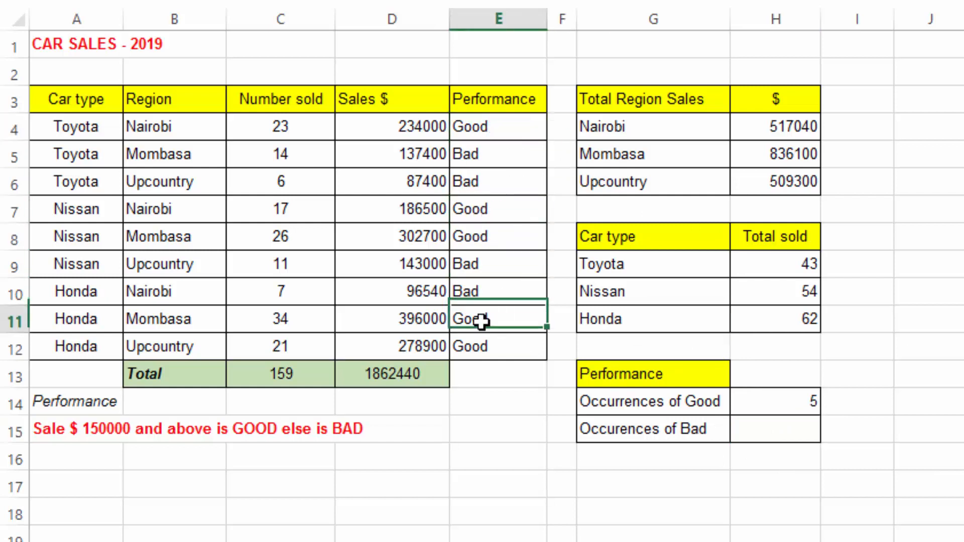
click(478, 350)
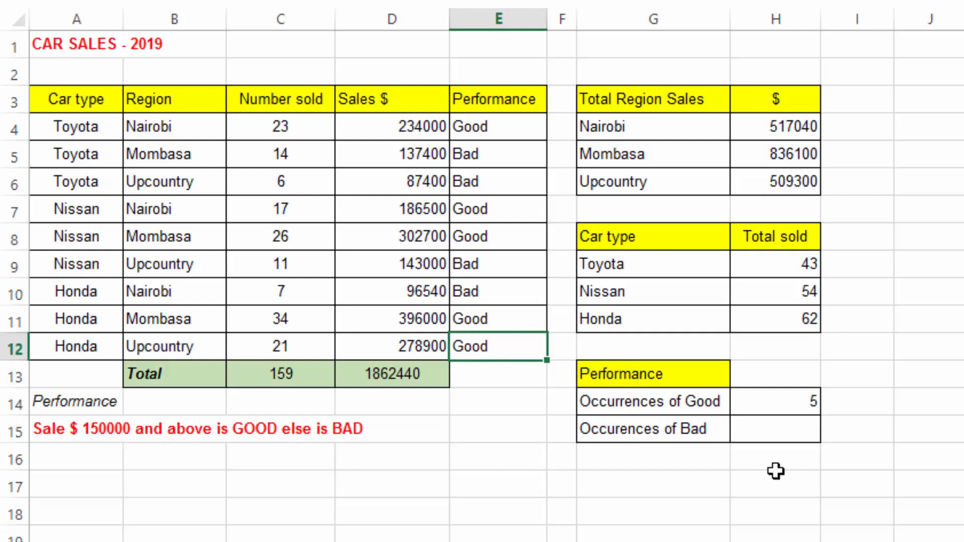
Step: Count the Bad performance ratings in H15 with the formula =COUNTIF(E4:E12,"Bad")
click(756, 429)
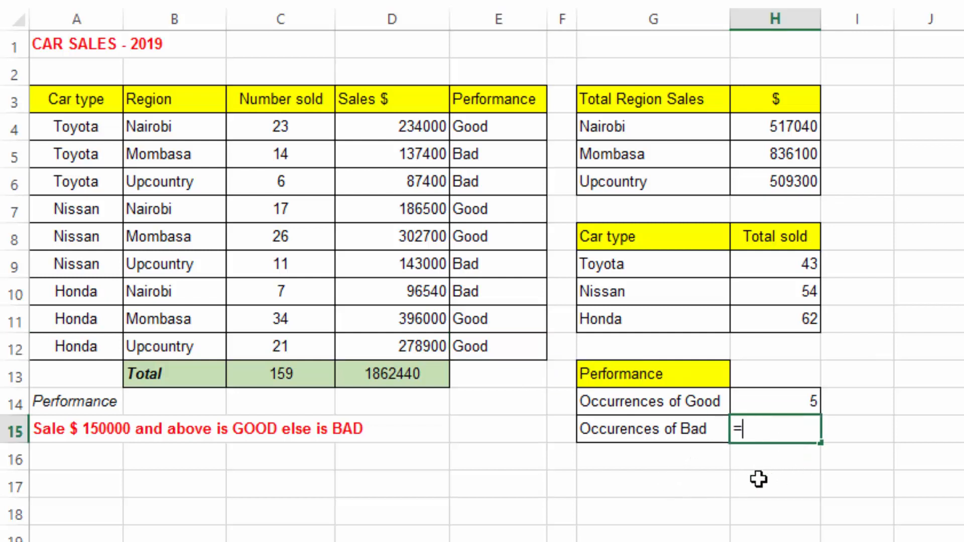
text(=coun)
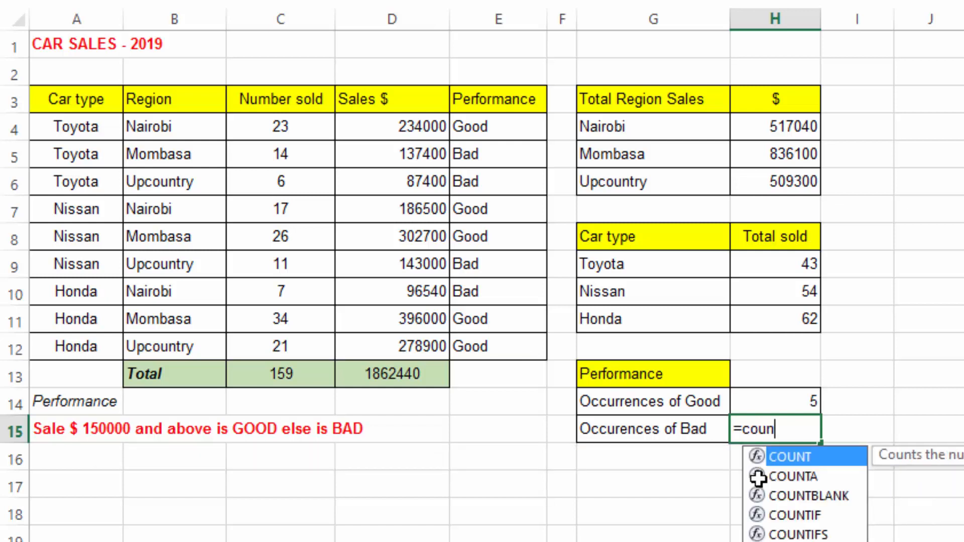
text(ti)
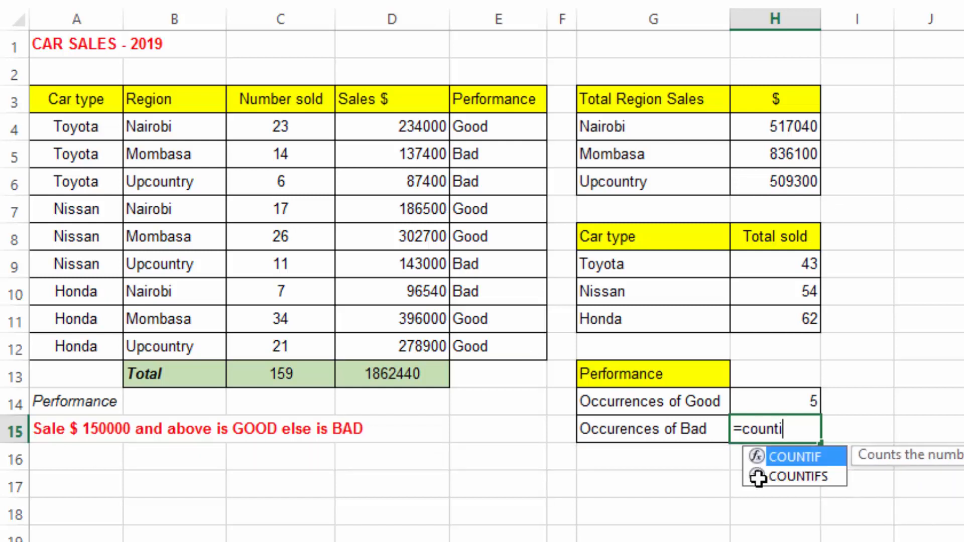
double_click(812, 457)
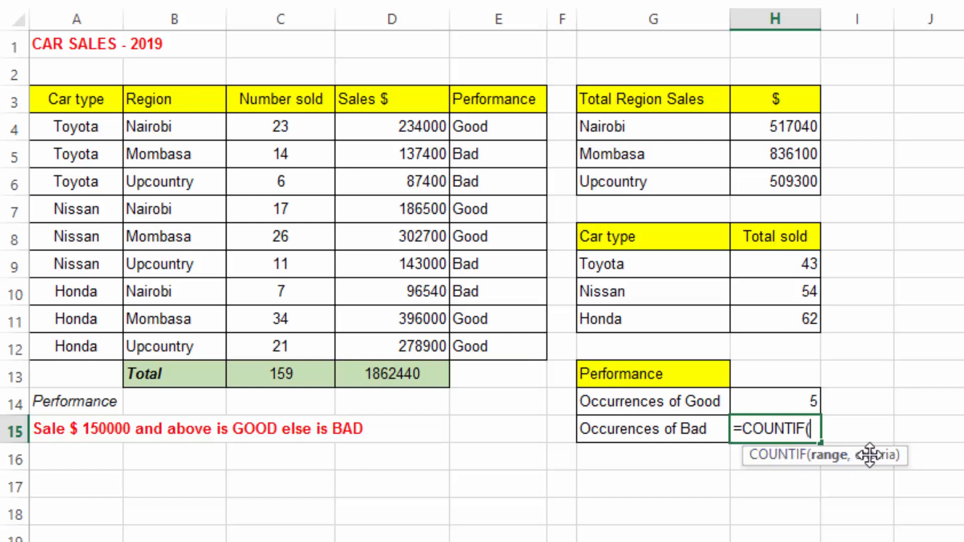
drag(477, 129, 485, 346)
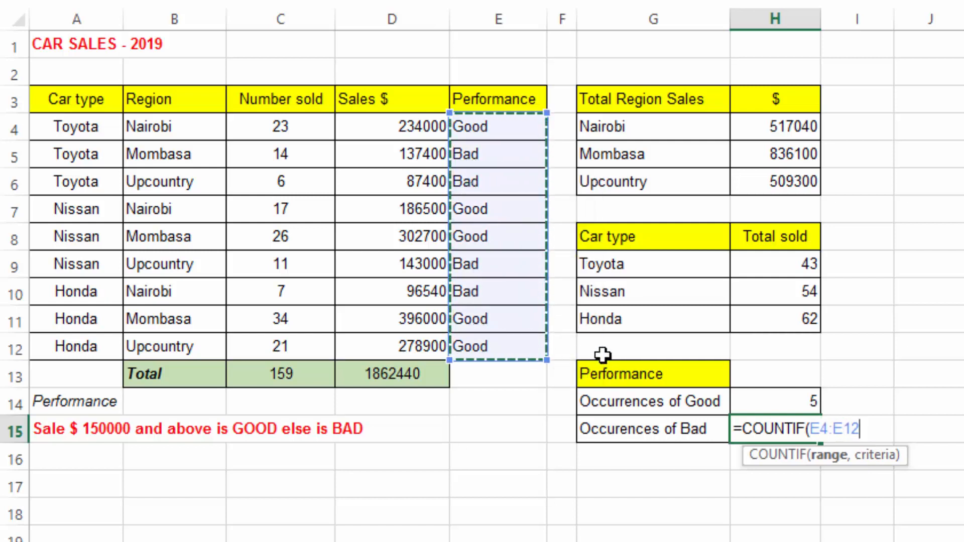
text(,)
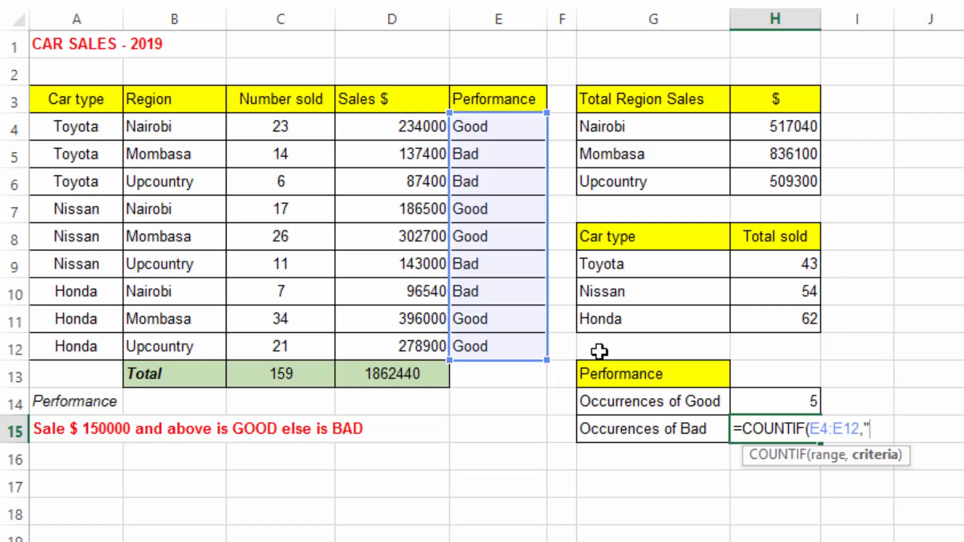
text("Bad")
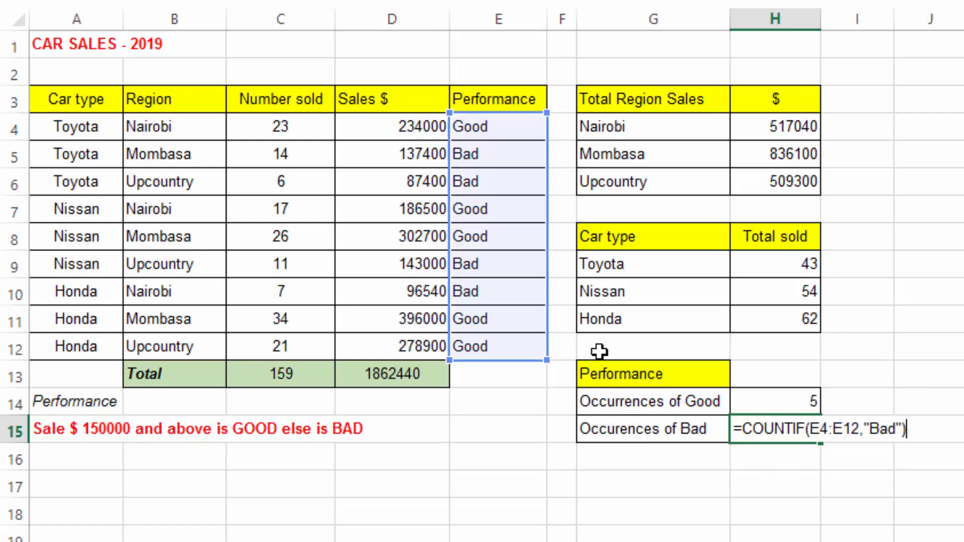
key(Return)
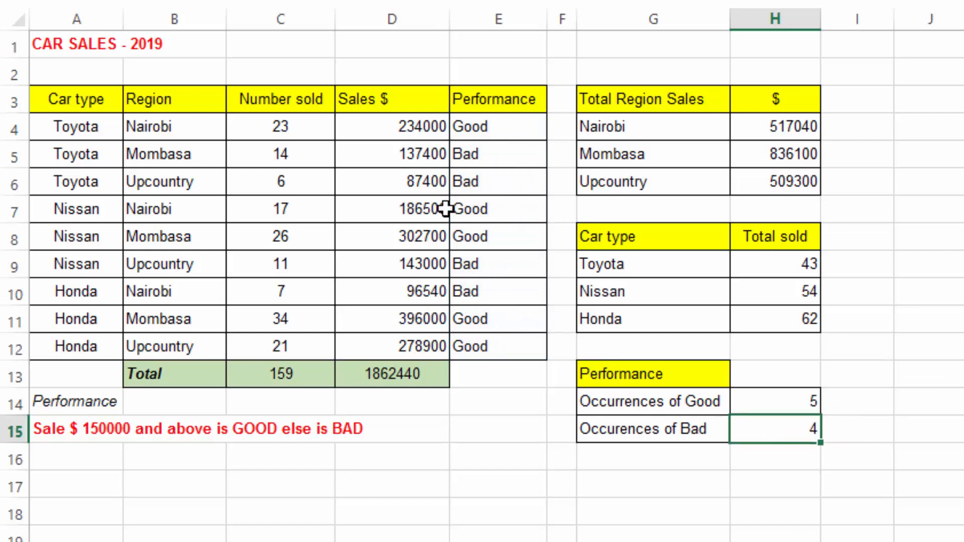
Step: Check each Bad rating in the Performance column against the count of Bad occurrences
click(497, 155)
click(491, 187)
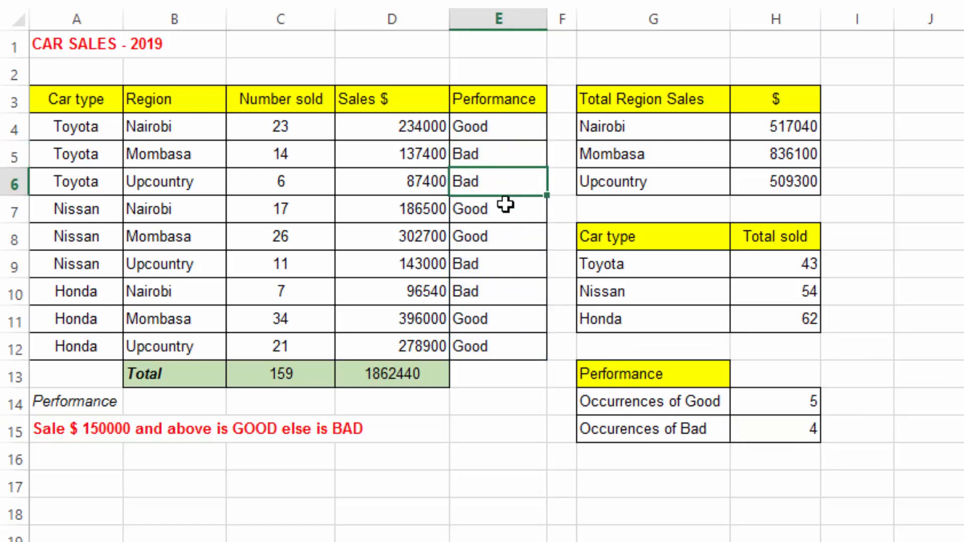
click(497, 274)
click(486, 298)
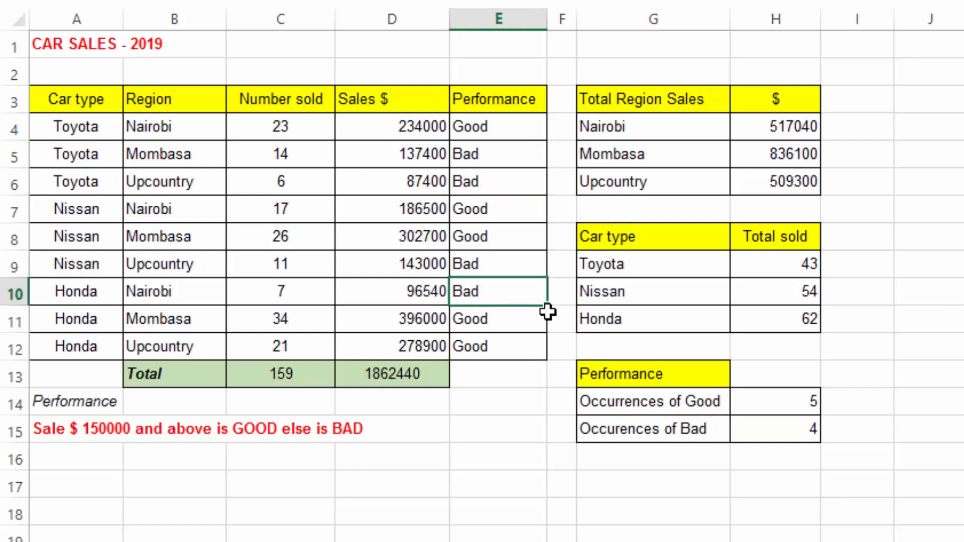
click(898, 294)
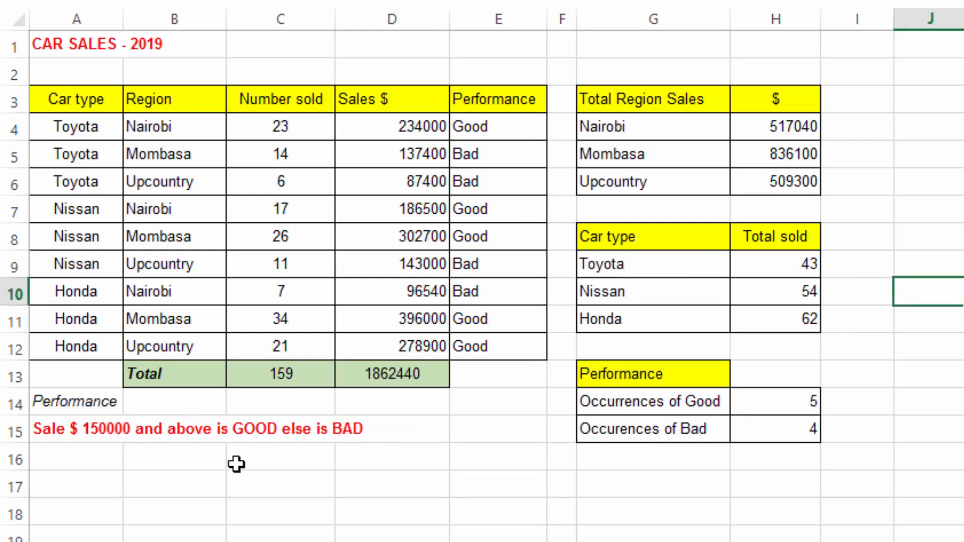
click(268, 491)
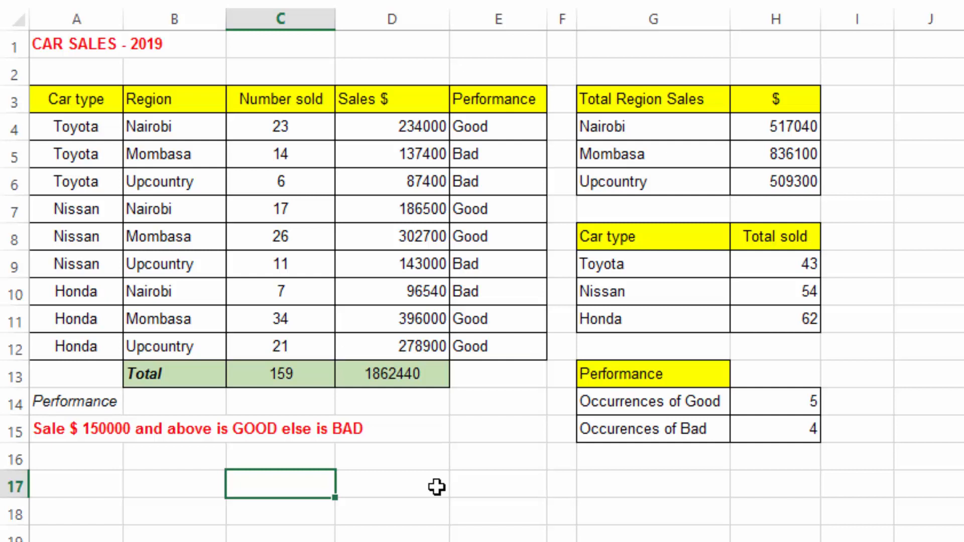
click(386, 489)
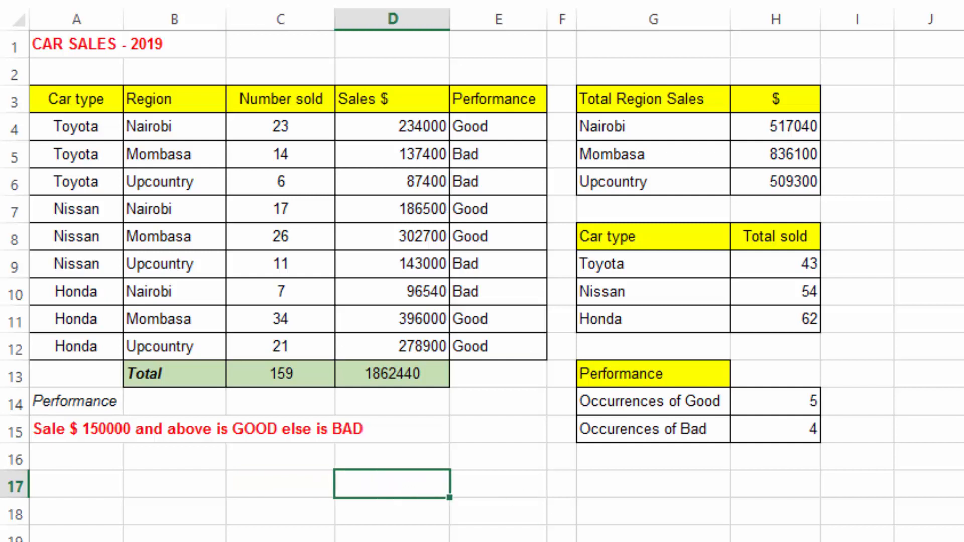